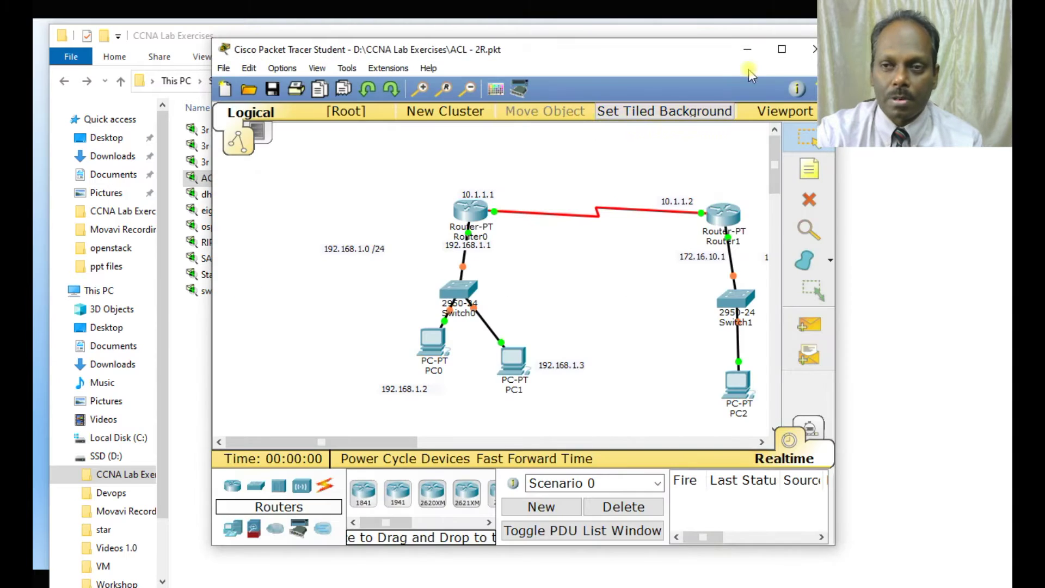
- Maximize the ACL - 2R network window and open the Command Prompt on PC0
left_click(782, 49)
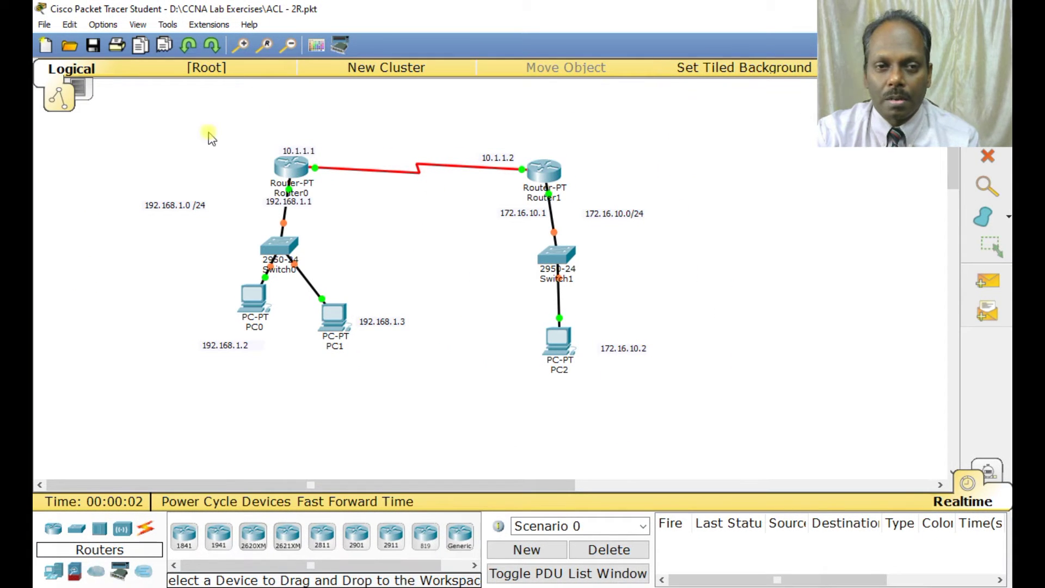
mouse_move(297, 175)
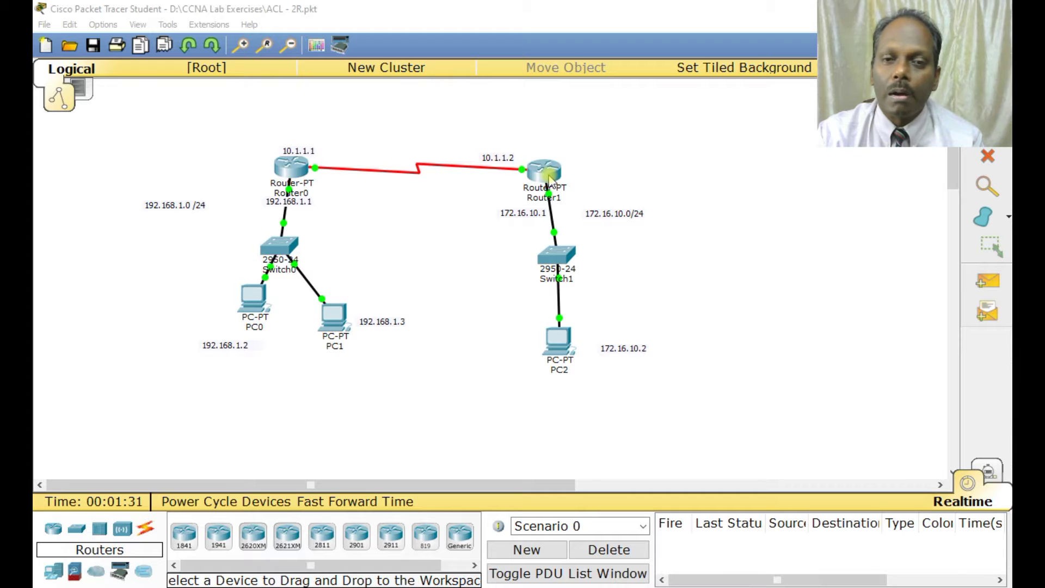
left_click(248, 310)
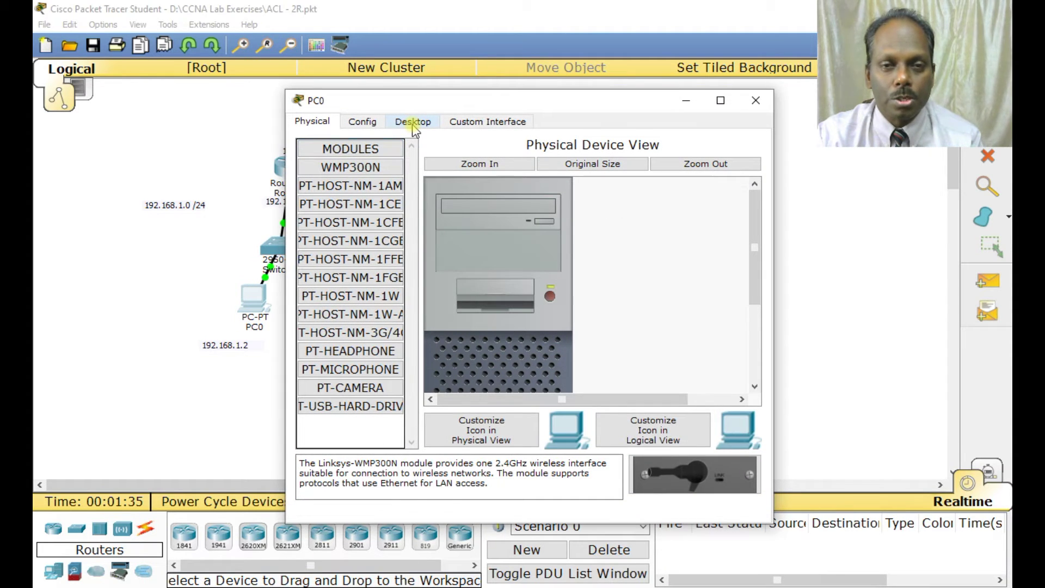
left_click(363, 121)
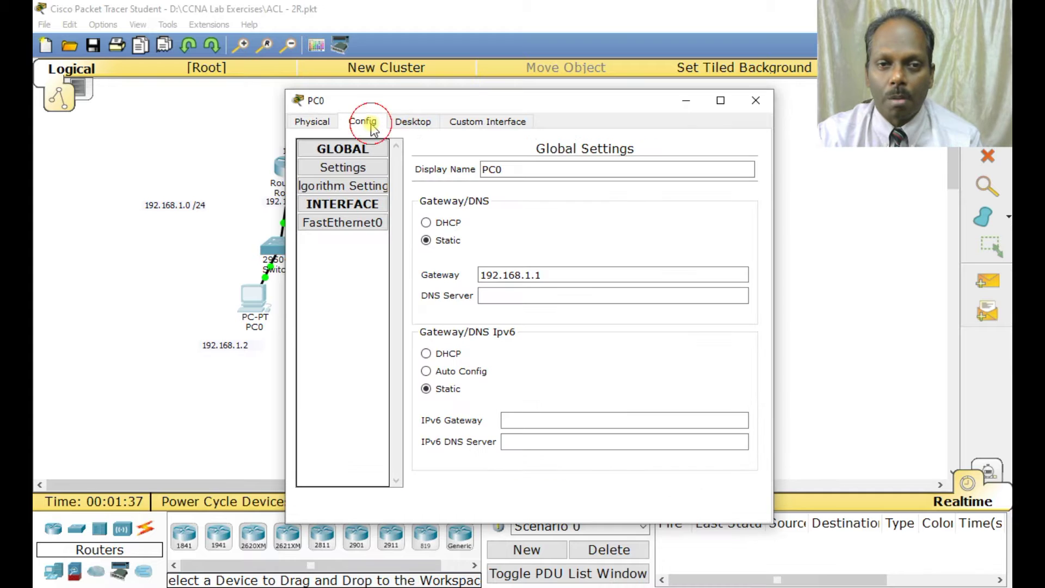
left_click(424, 132)
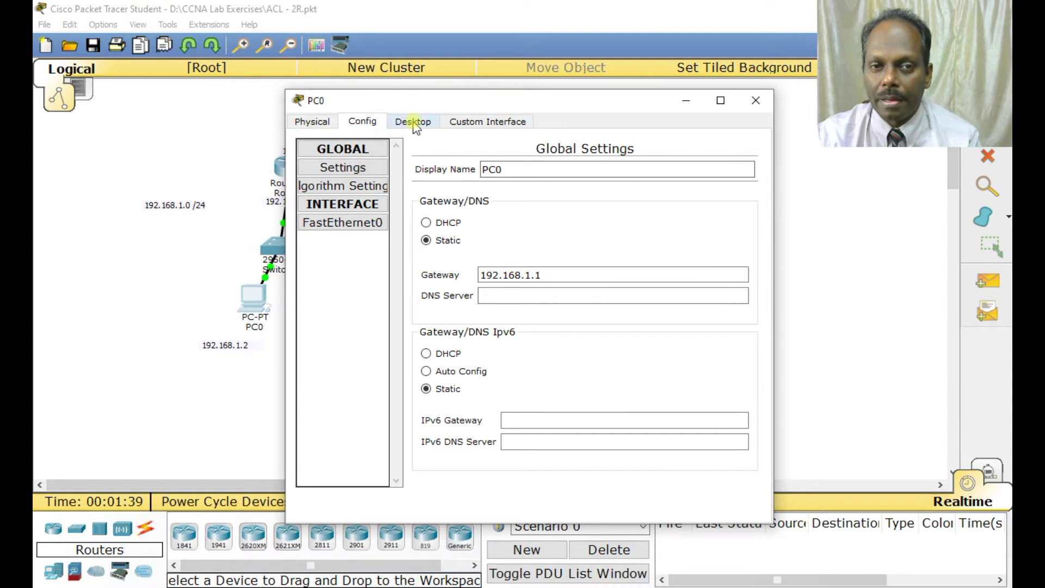
left_click(415, 121)
left_click(523, 163)
left_click(622, 162)
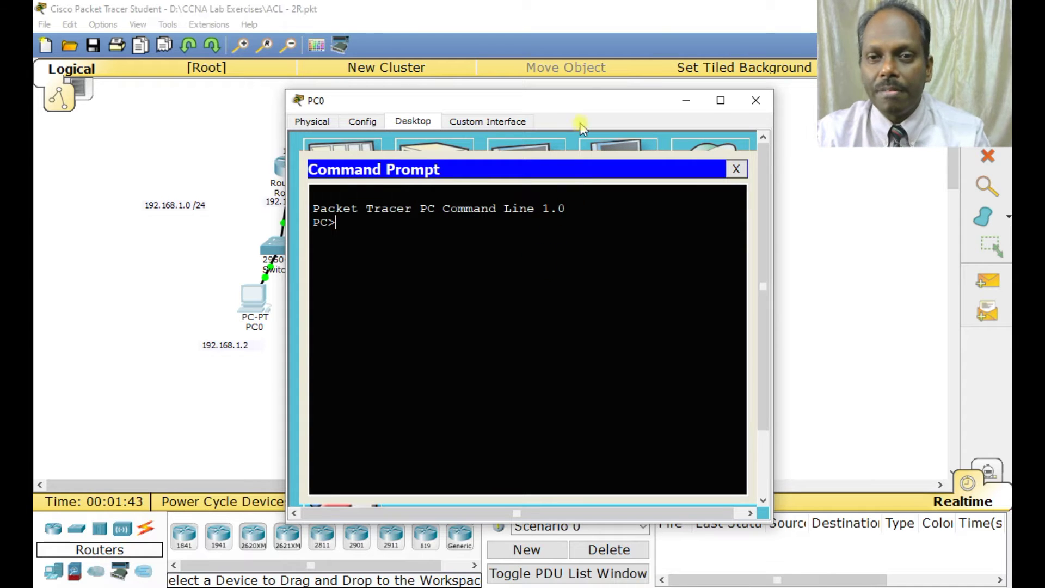
- Try to start a Telnet session to 10.1.1.2 from PC0's command prompt, keeping the routers in view
left_click_drag(573, 105, 302, 136)
left_click(246, 322)
type("telent")
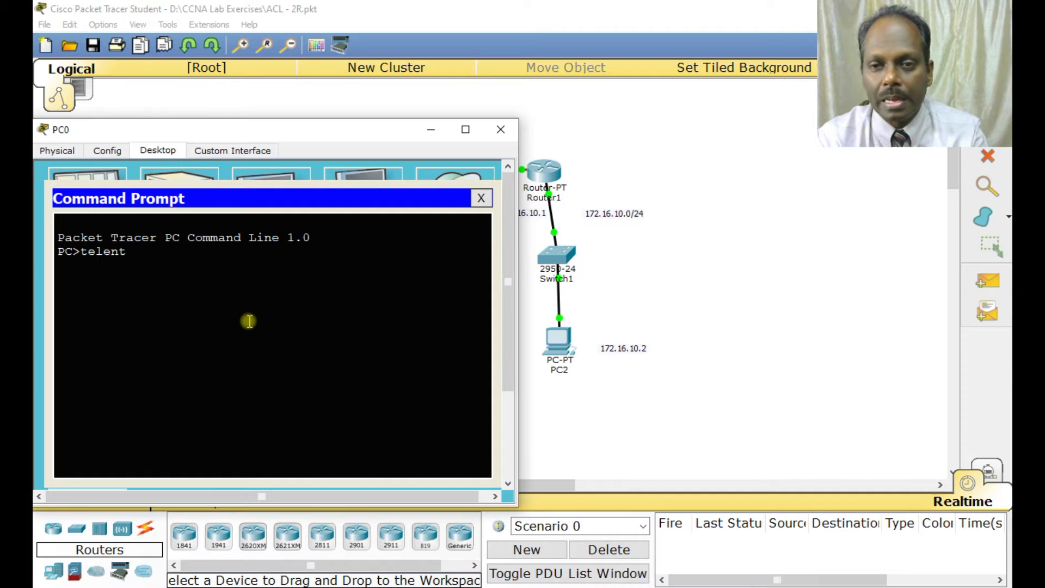
left_click_drag(326, 132, 350, 207)
type("10.1.1.2")
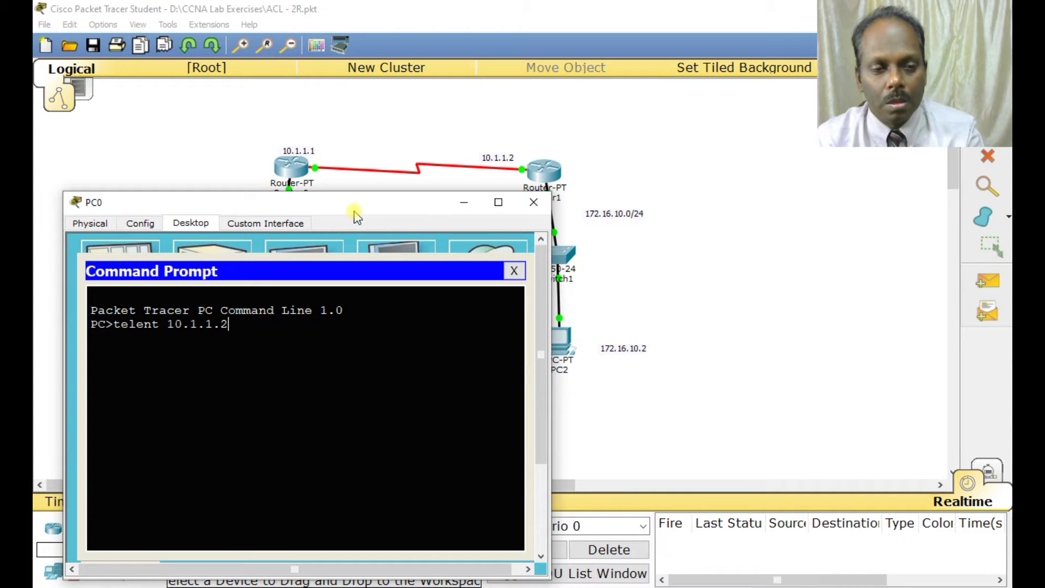
key("Return")
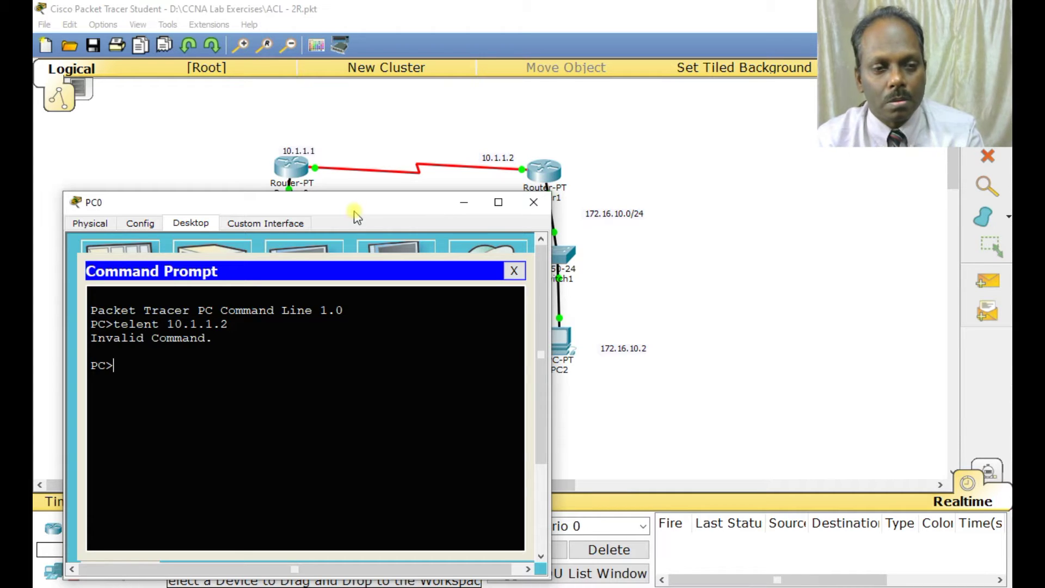
- Correct the misspelled command on PC0 and run telnet 10.1.1.2
key("Up")
key("BackSpace")
key("BackSpace")
key("BackSpace")
key("BackSpace")
key("BackSpace")
key("BackSpace")
key("BackSpace")
key("BackSpace")
key("BackSpace")
key("BackSpace")
key("BackSpace")
key("BackSpace")
key("BackSpace")
key("BackSpace")
key("BackSpace")
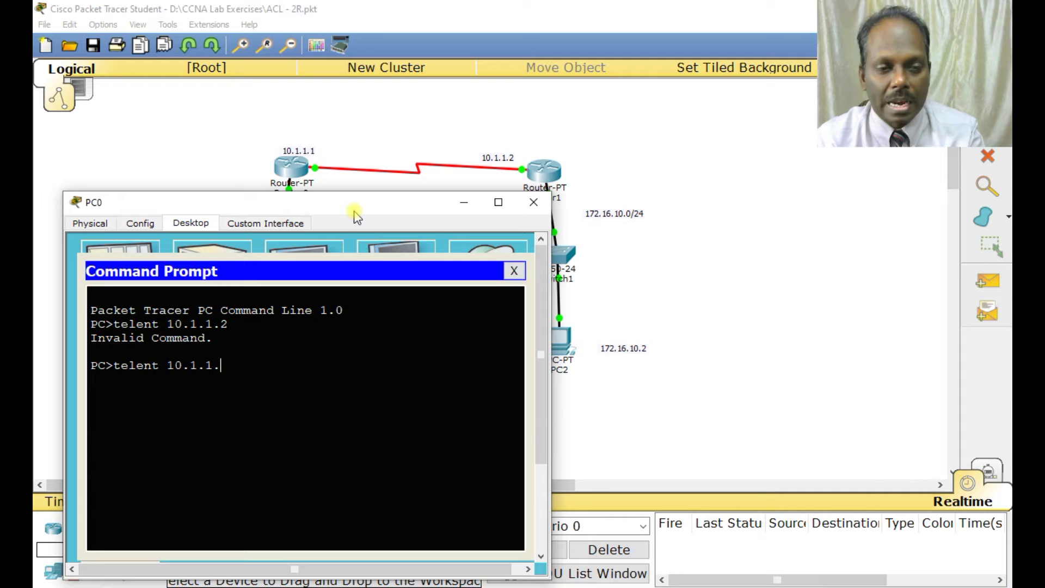
type("telnet ")
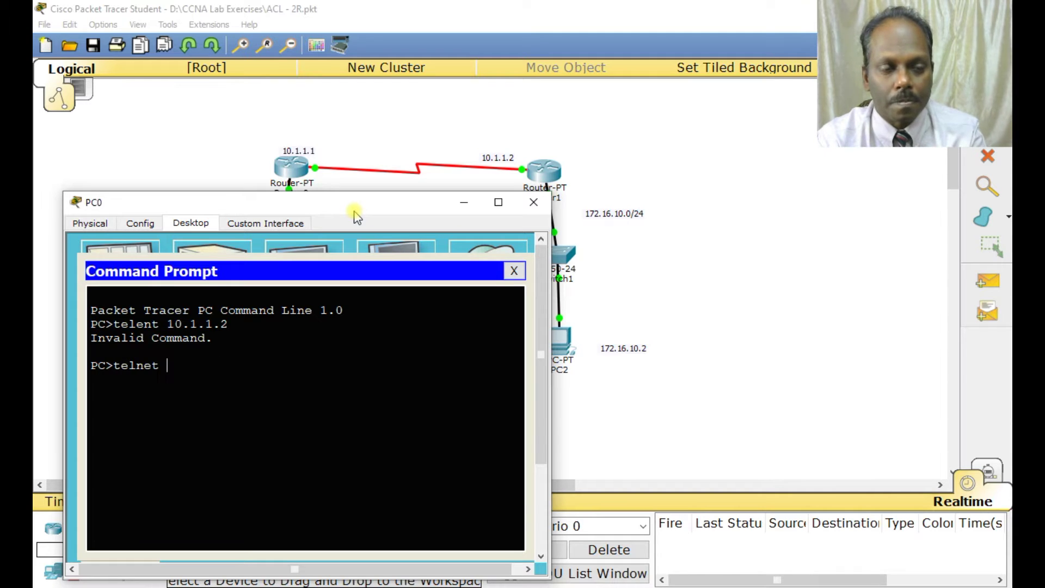
type("10.1.1.")
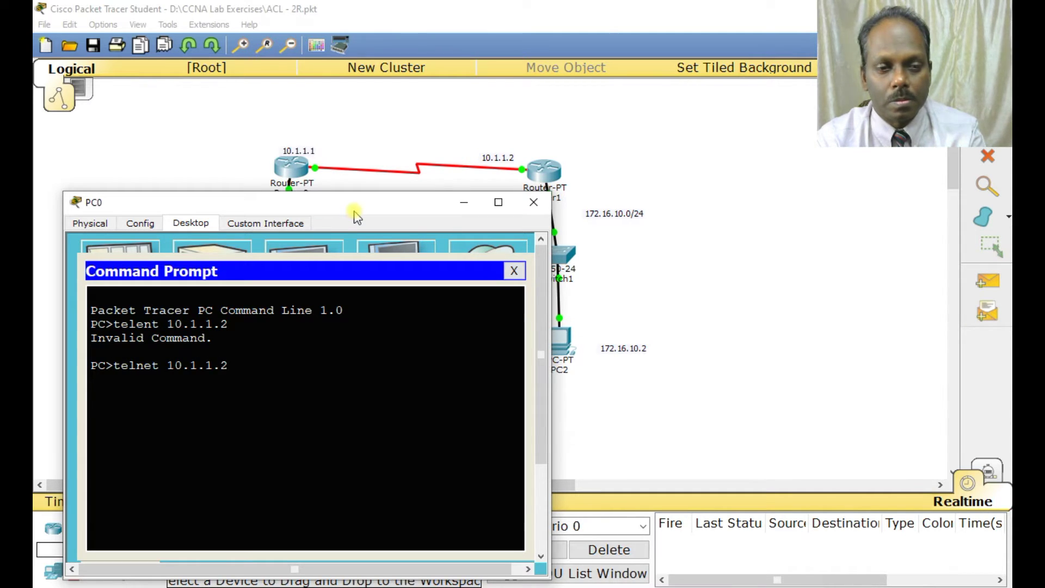
type("2")
key("Return")
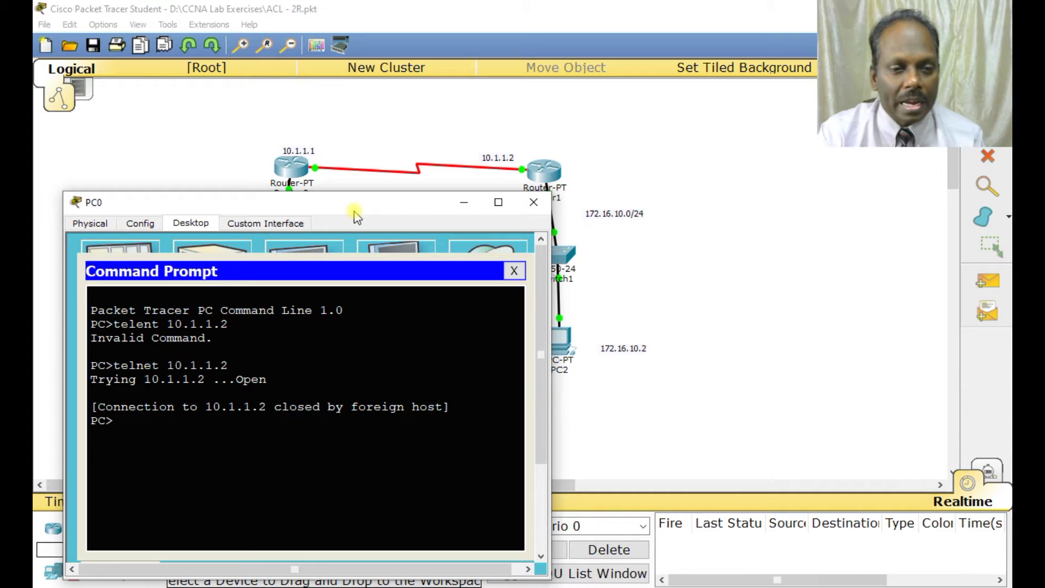
- Open the command line of Router1 and enter privileged mode with the enable password
left_click(538, 170)
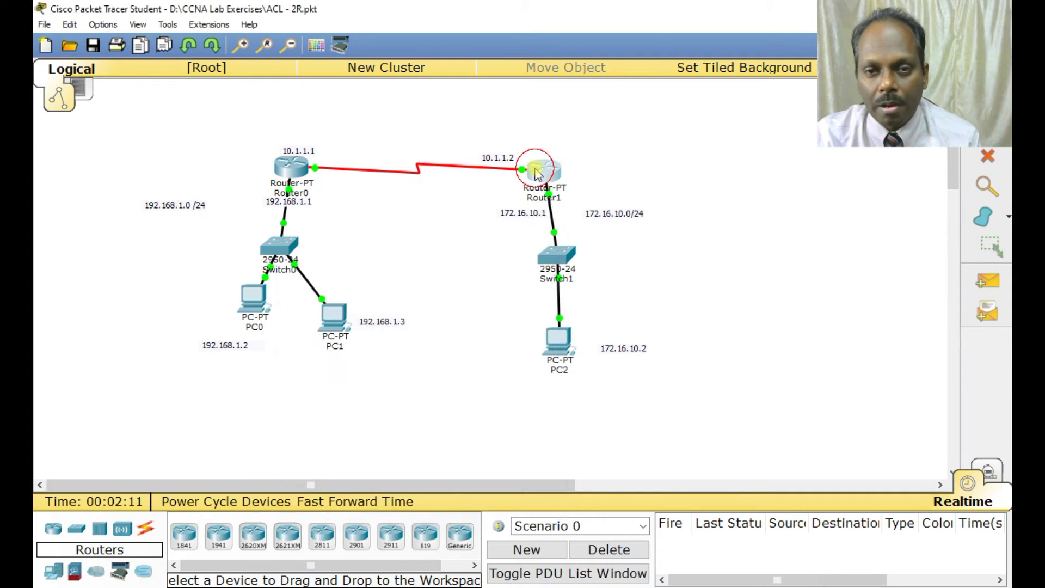
left_click(402, 121)
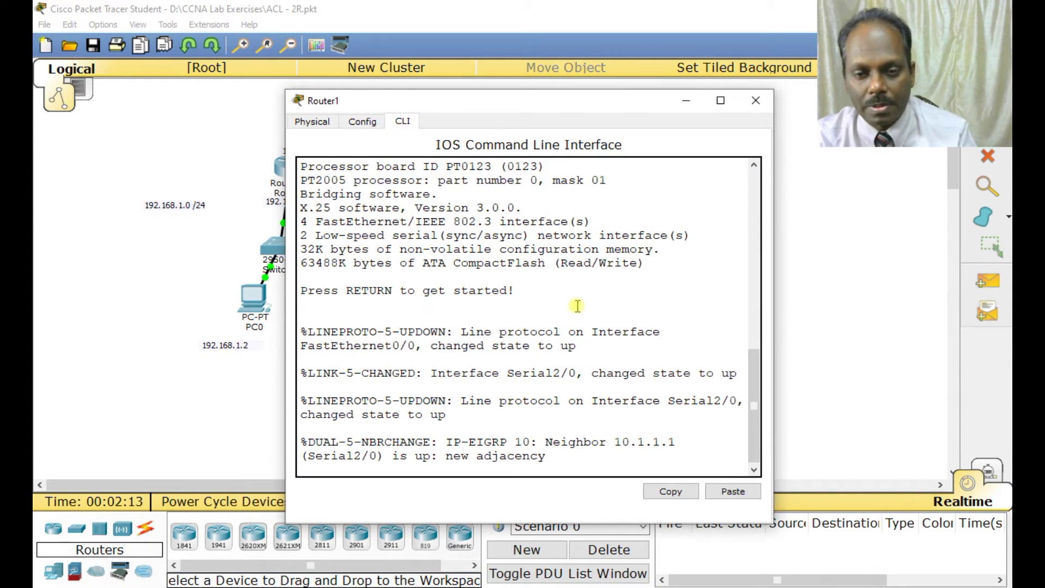
key("Return")
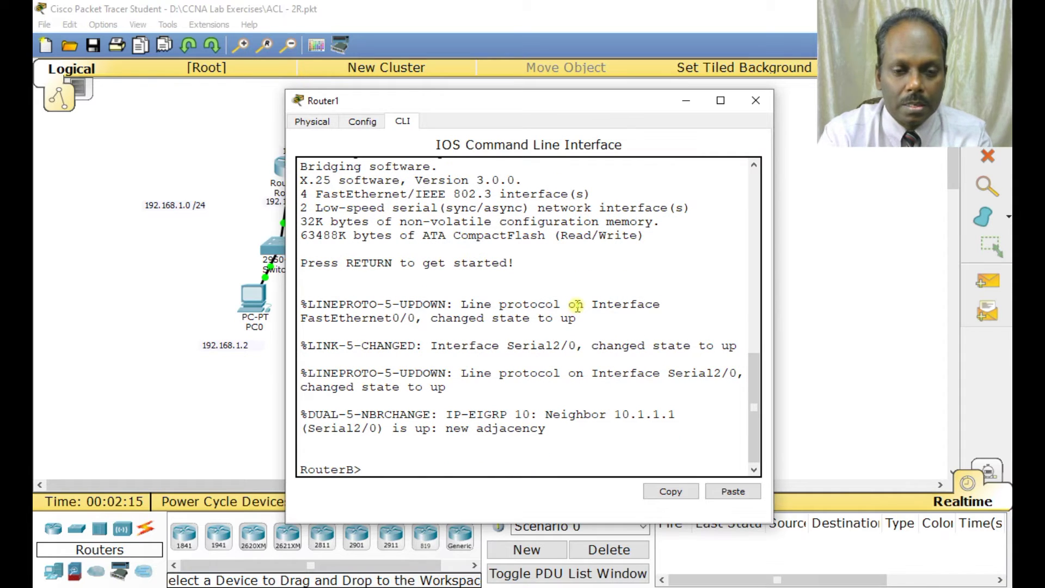
type("en")
key("Return")
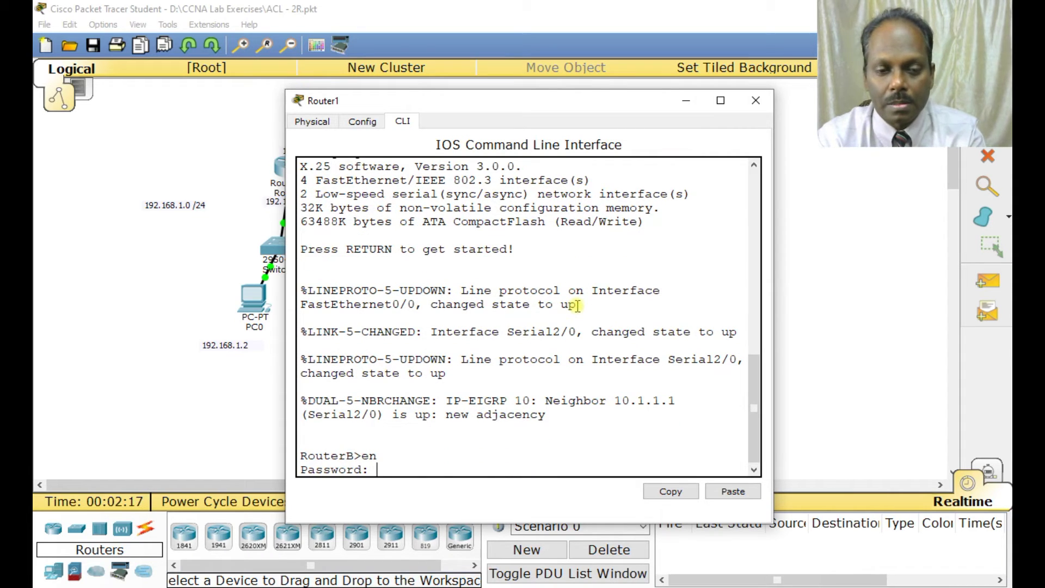
key("Return")
- In Router1's global configuration, set the line password on line vty 0 4
type("onc")
key("BackSpace")
key("BackSpace")
key("BackSpace")
type("conf t")
key("Return")
type("kl")
key("BackSpace")
key("BackSpace")
type("line vty 0 4")
key("Return")
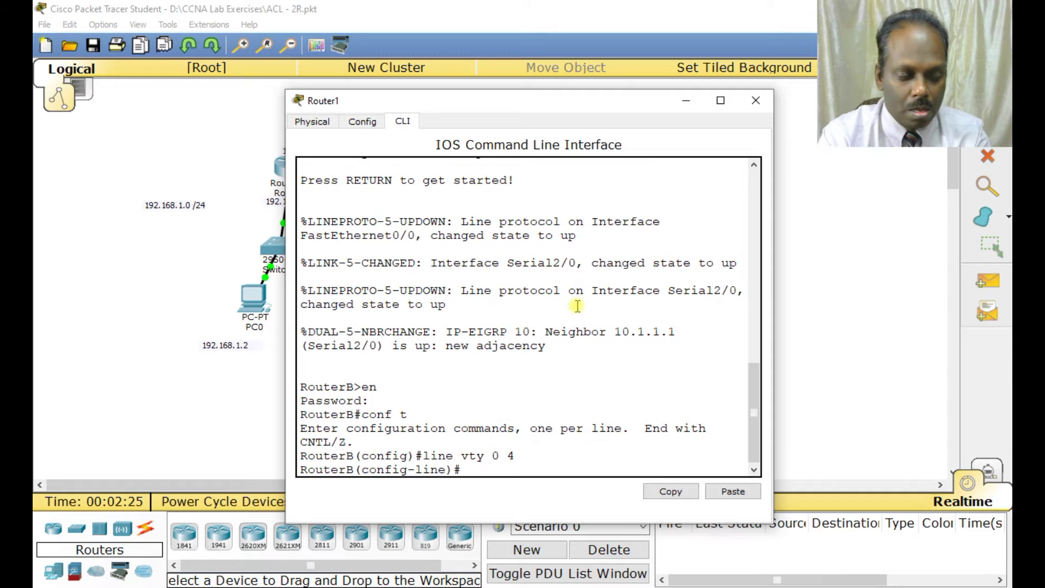
type("password star")
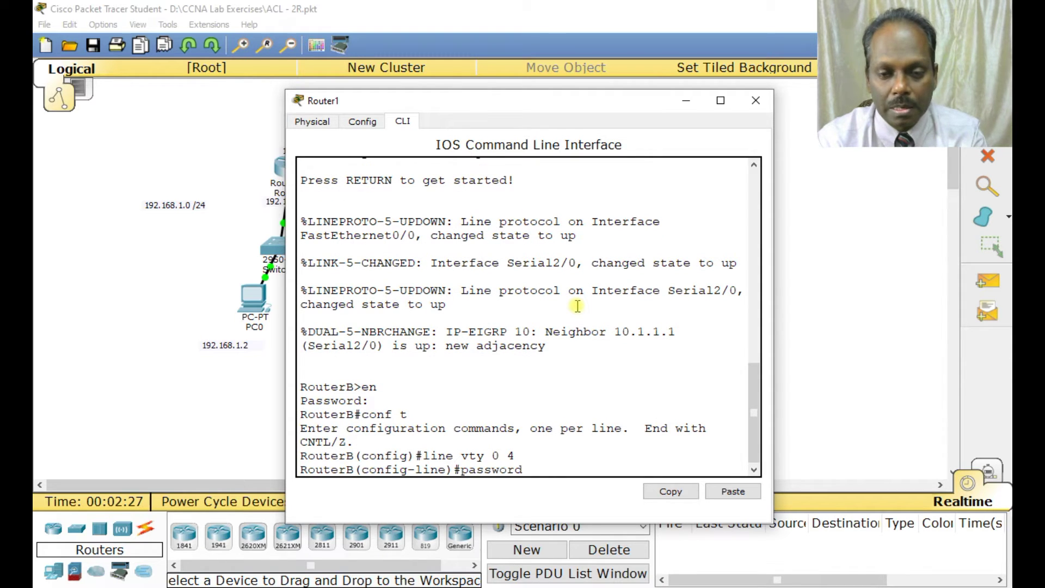
key("Return")
- Leave configuration mode on Router1 and save the configuration with wr
type("end")
key("Return")
type("wr")
key("Return")
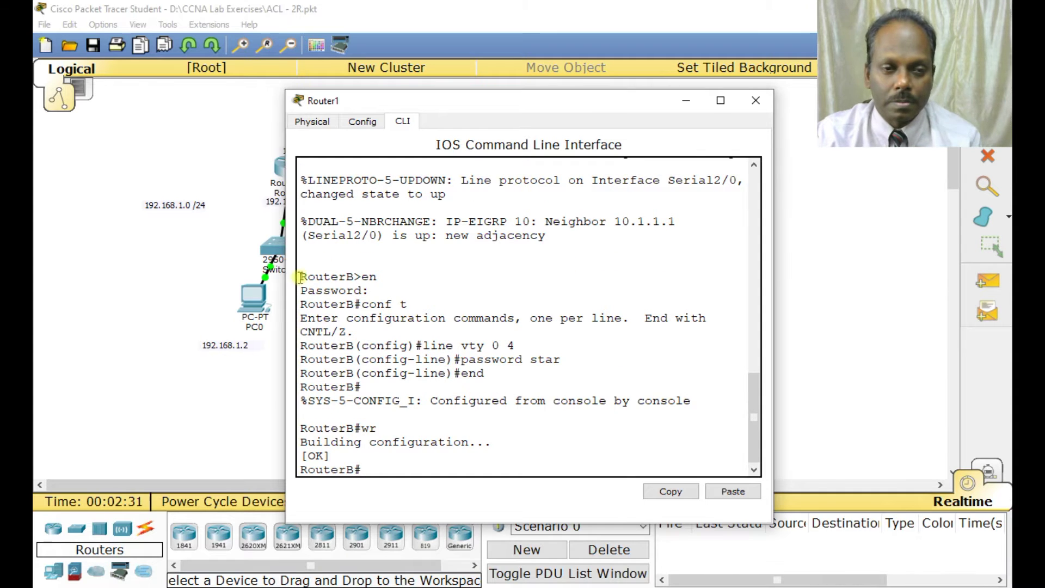
- Telnet from PC0 to 10.1.1.2 again, log in with the line password, and close PC0's window after testing the session
left_click(253, 305)
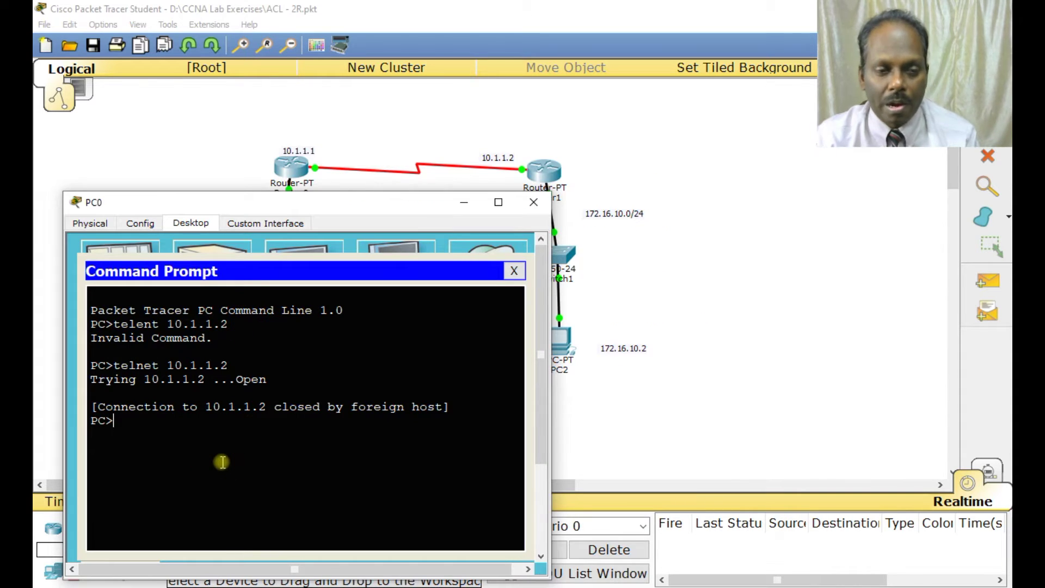
key("Up")
key("Return")
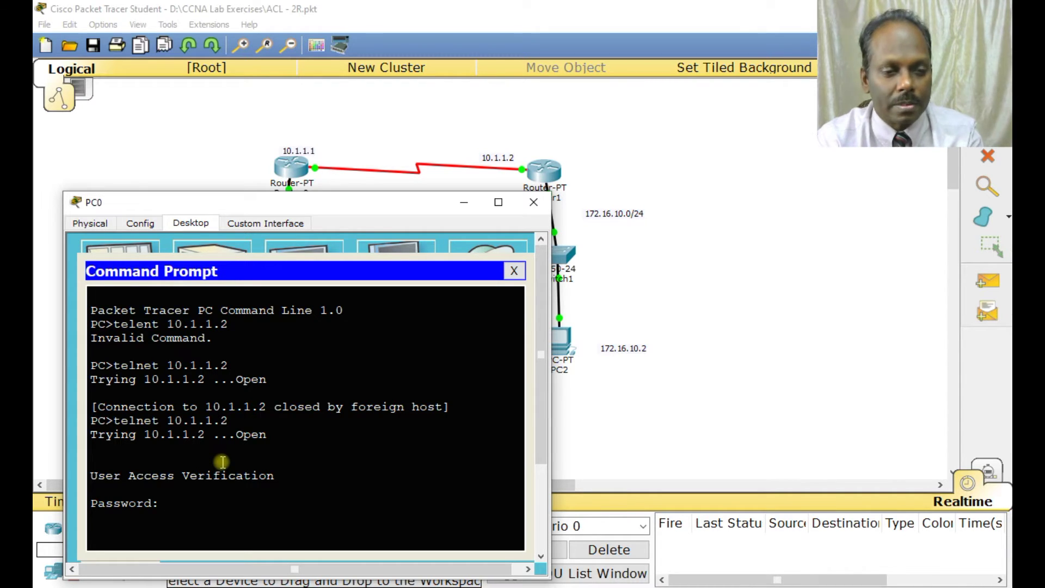
key("Return")
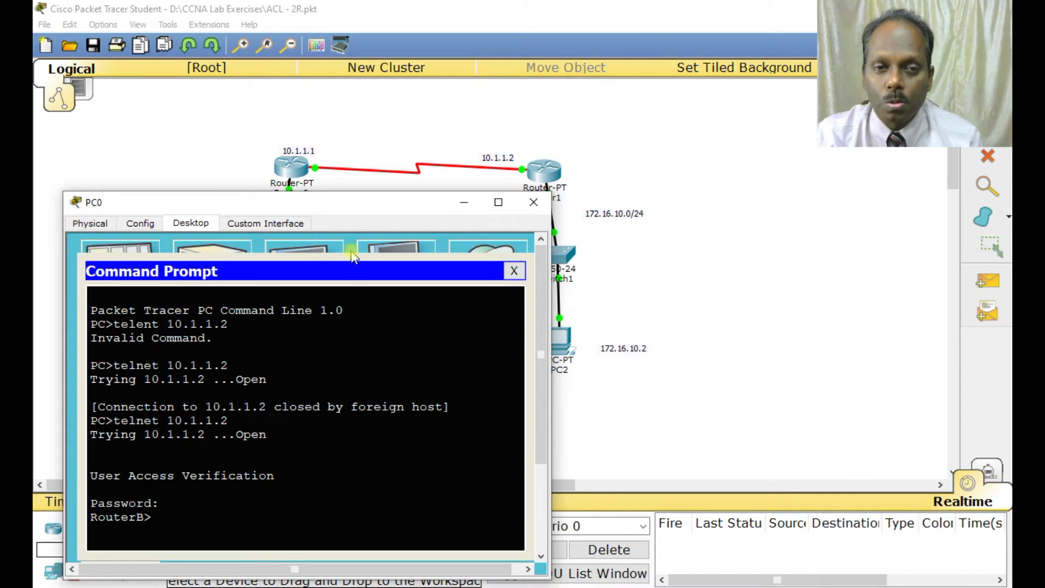
left_click_drag(364, 209, 440, 104)
left_click(246, 414)
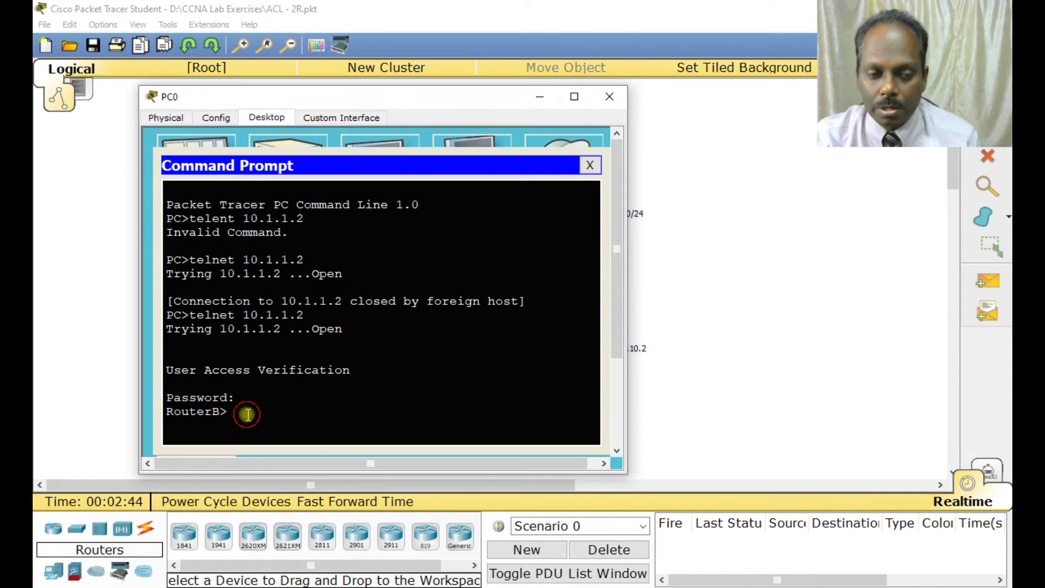
key("Return")
key("Return")
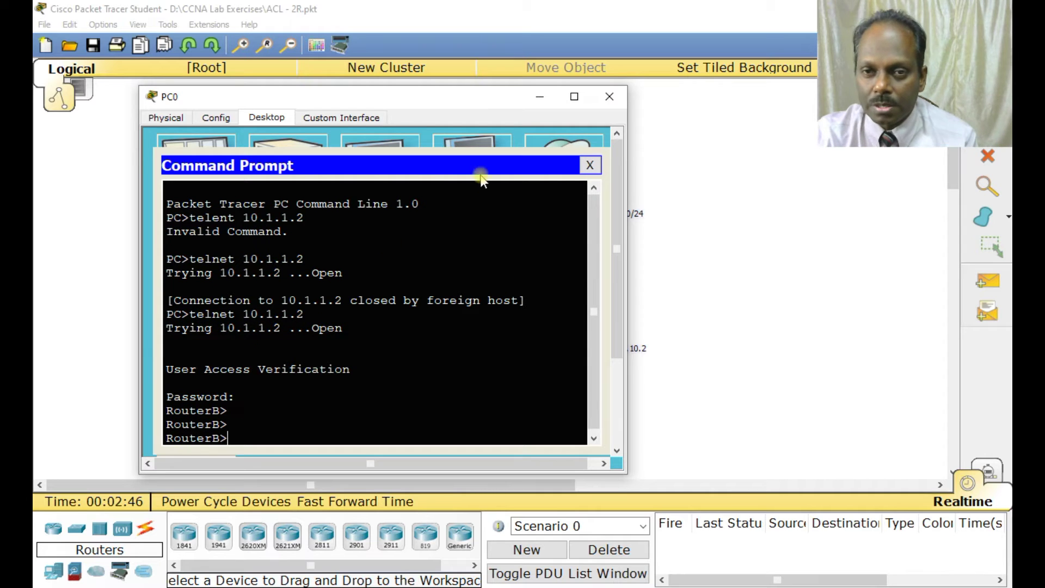
left_click(609, 97)
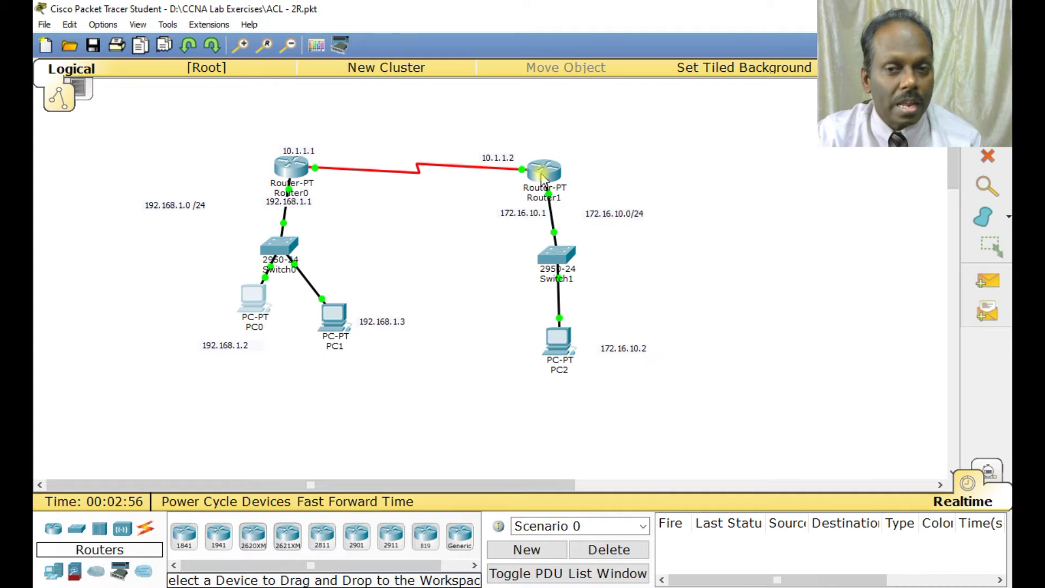
- Open the command line of Router0 and enter privileged mode with the enable password
mouse_move(546, 182)
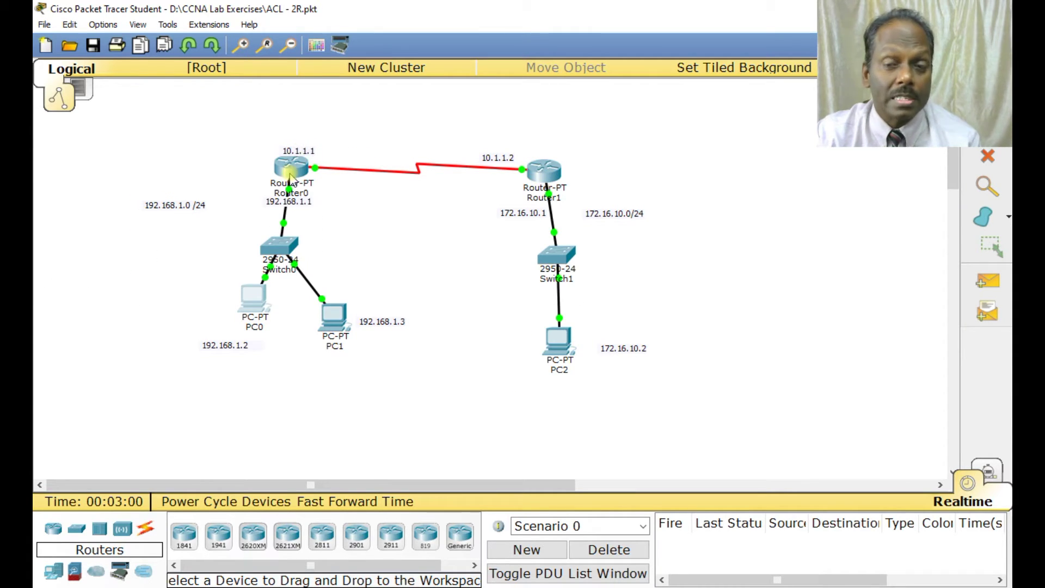
mouse_move(294, 176)
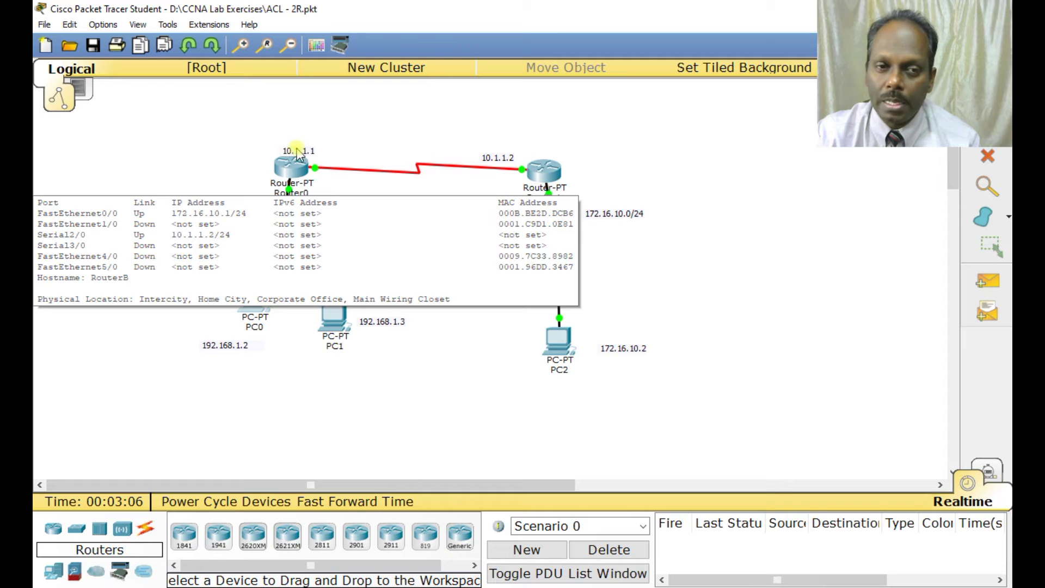
left_click(295, 173)
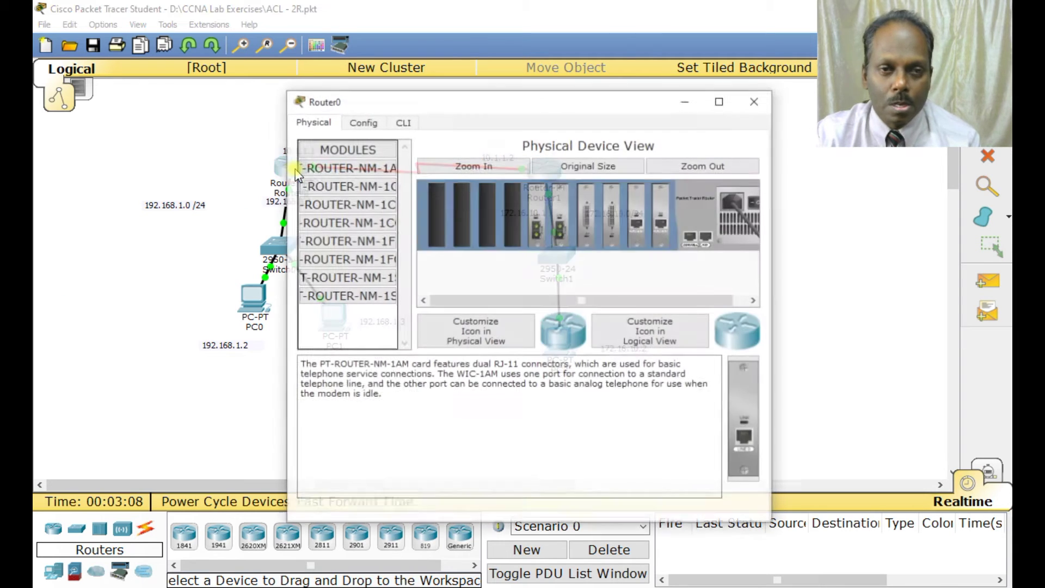
left_click(403, 122)
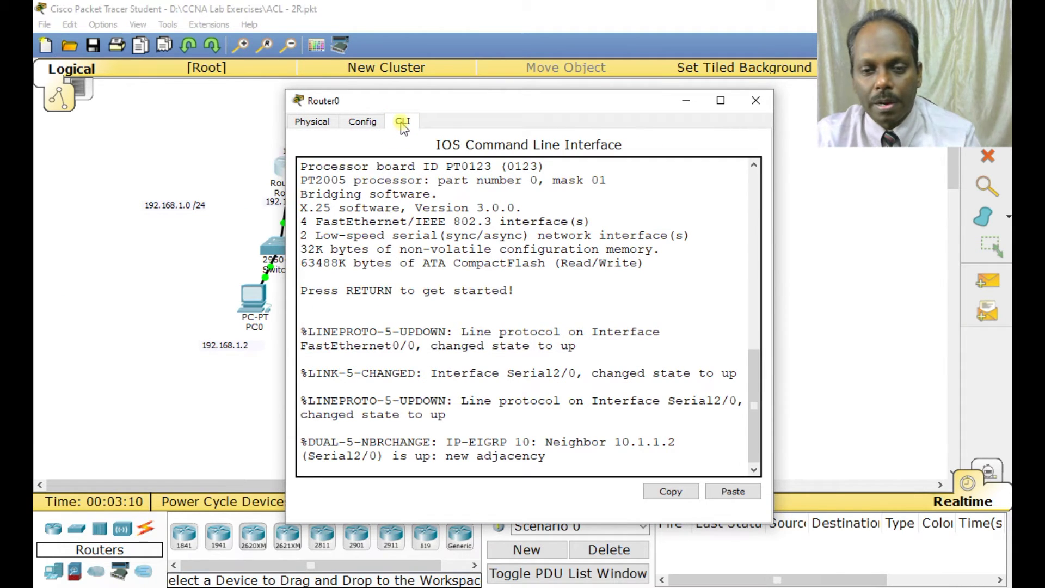
key("Return")
key("Return")
type("erA>e")
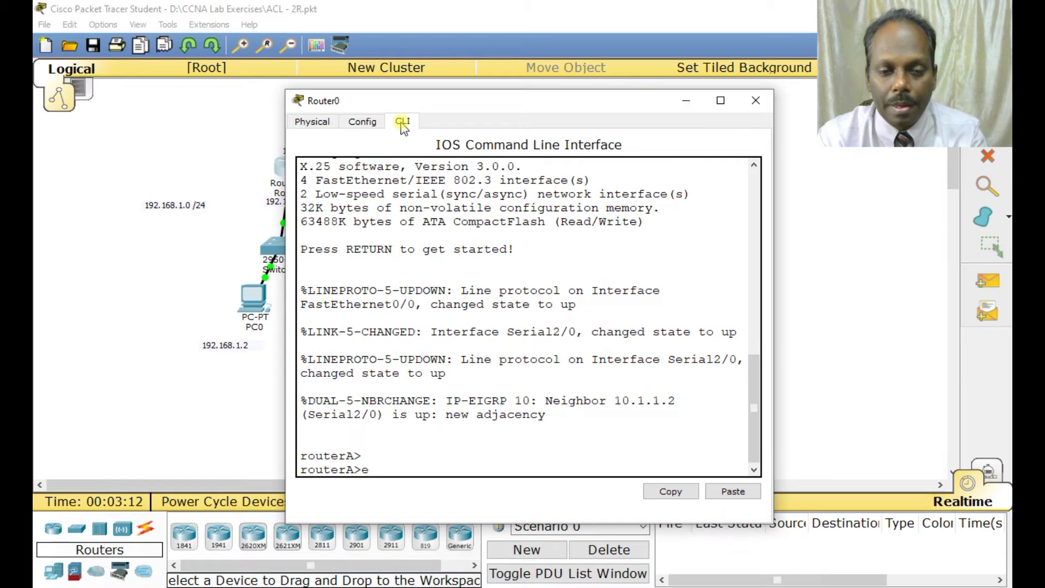
type("n")
key("Return")
key("Return")
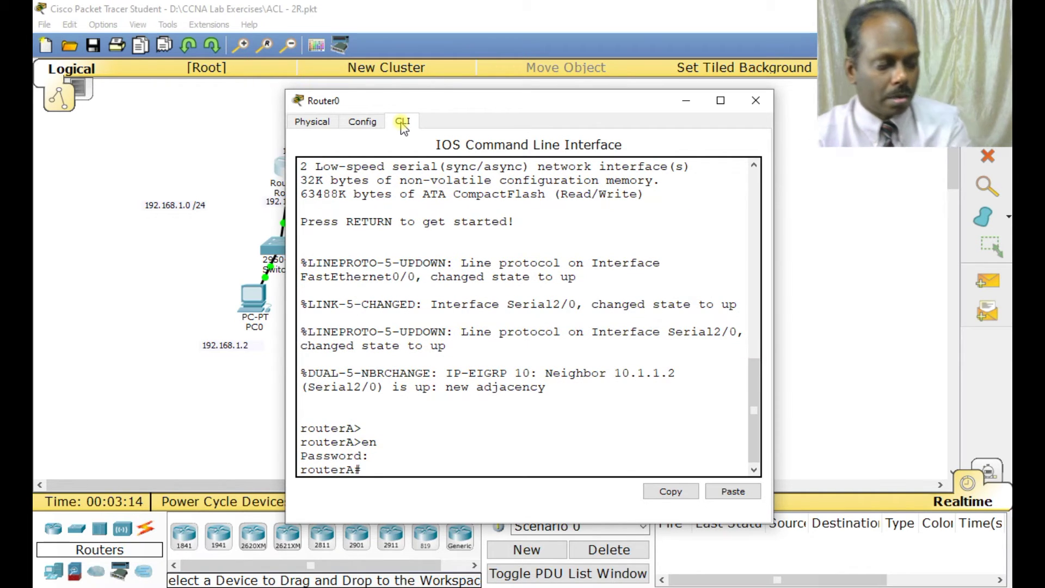
- In Router0's global configuration, add an access list 110 rule denying TCP from host 192.168.1.2 to host 10.1.1.2 eq telnet
type("conf t")
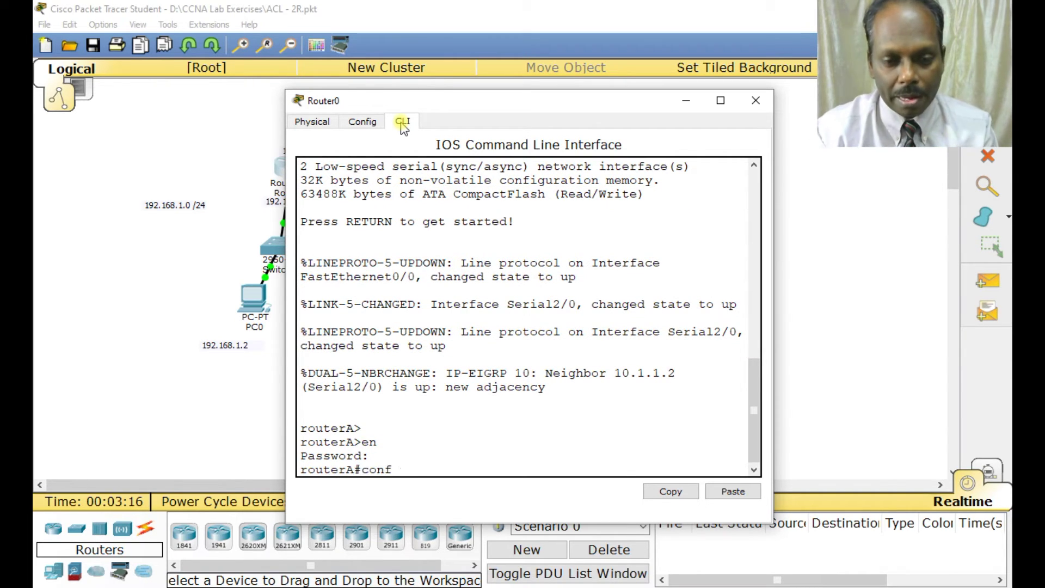
key("Return")
type("acce")
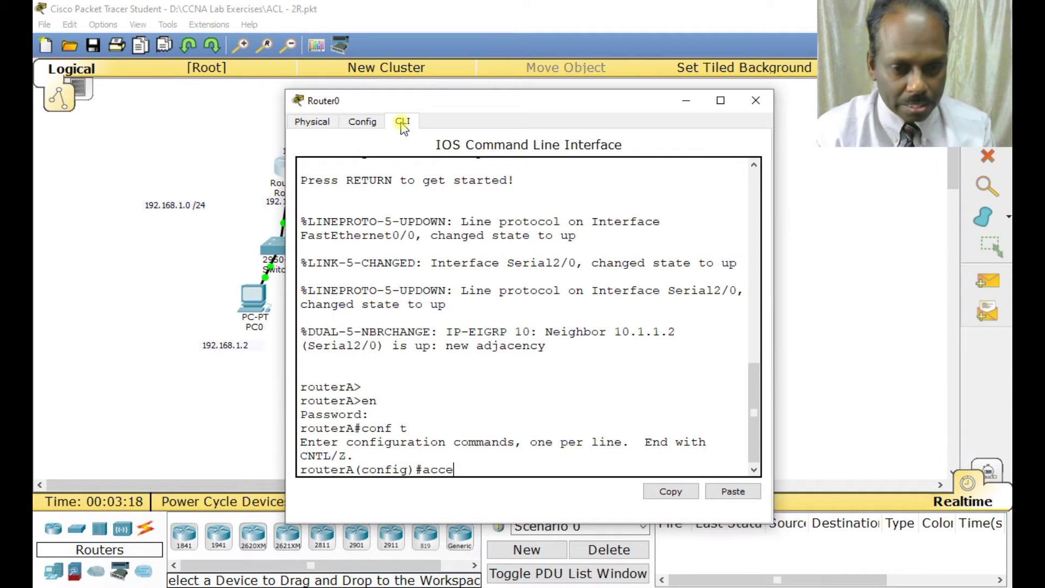
key("Tab")
type("110")
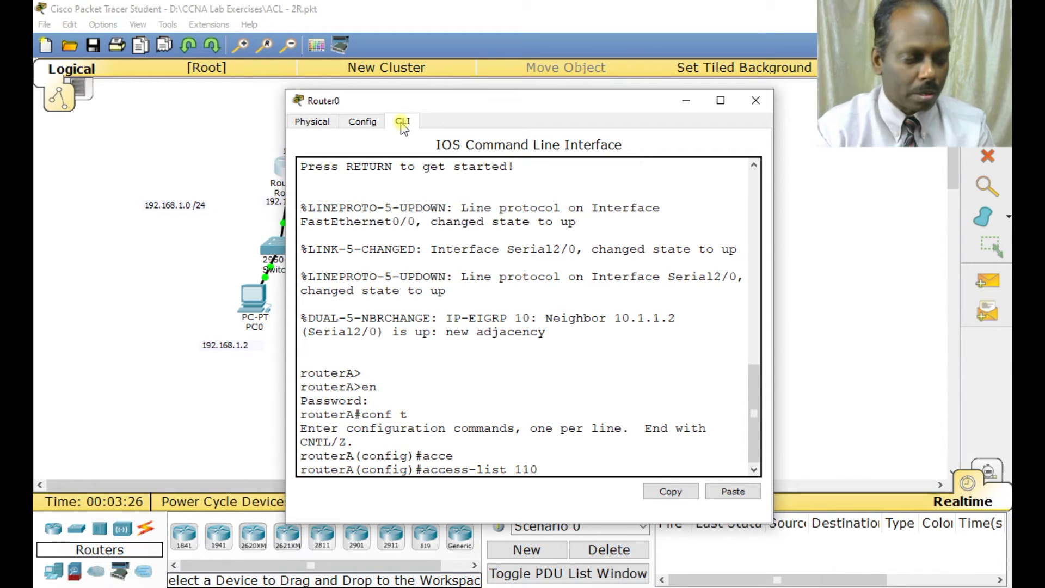
type("den")
key("Tab")
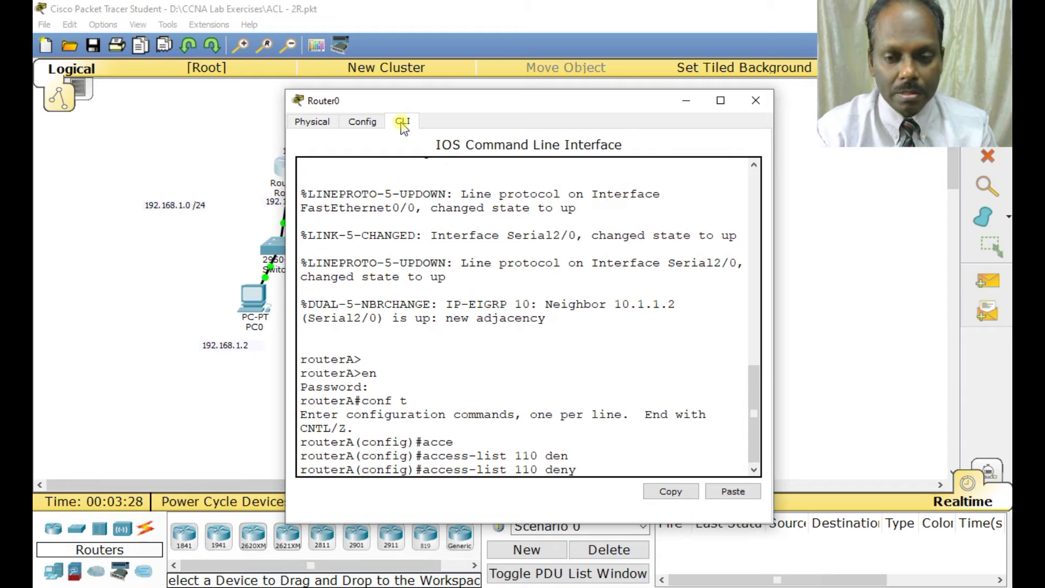
type("tcp")
key("Tab")
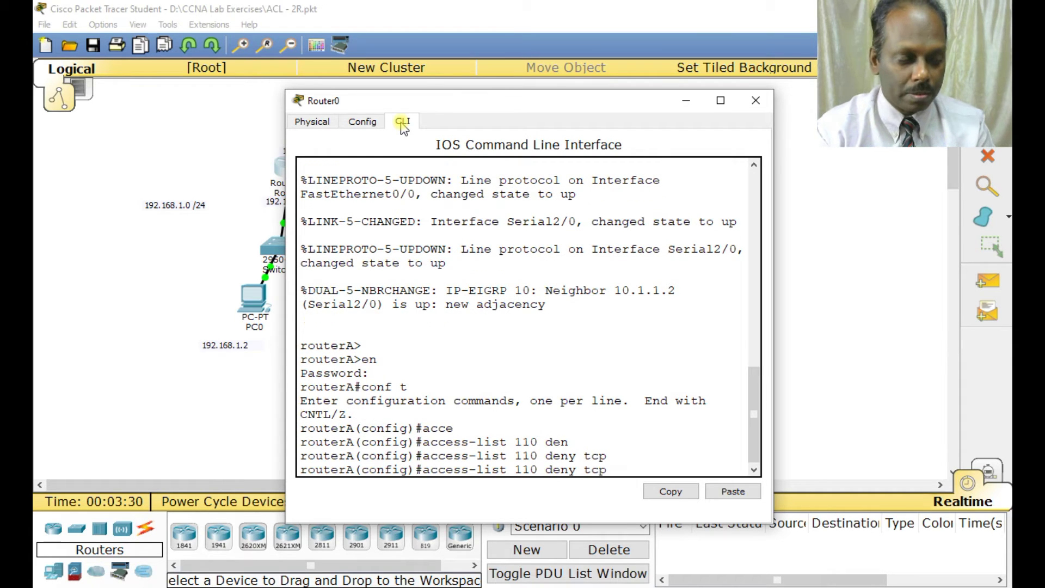
type("host")
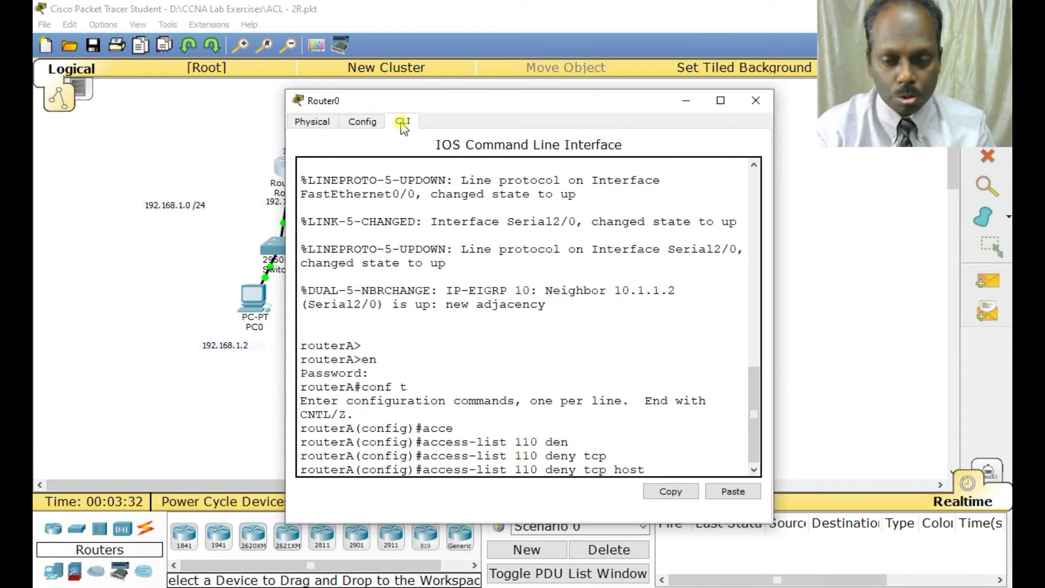
type(" 192.168.12")
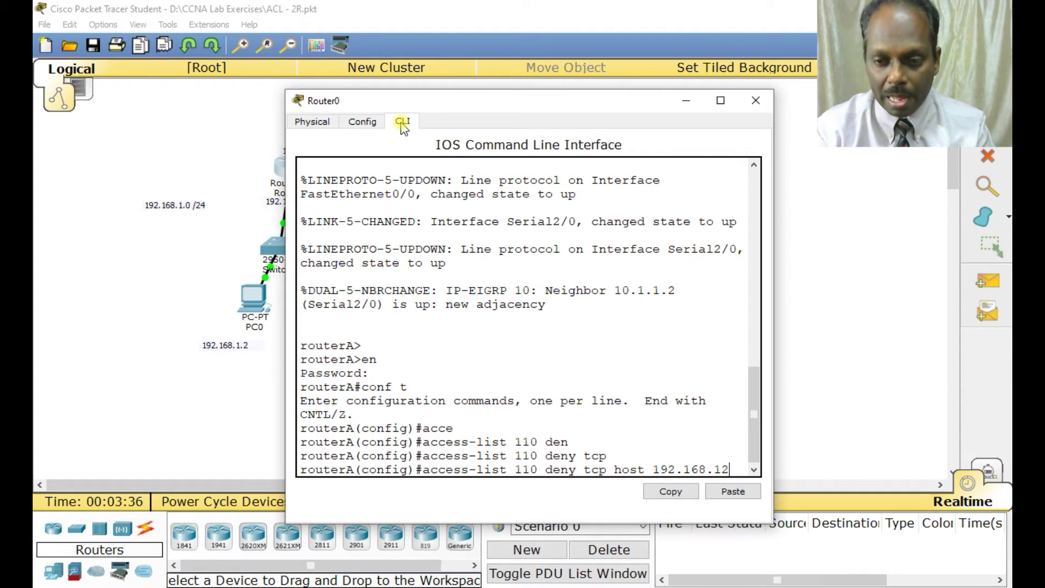
key("BackSpace")
type(".2")
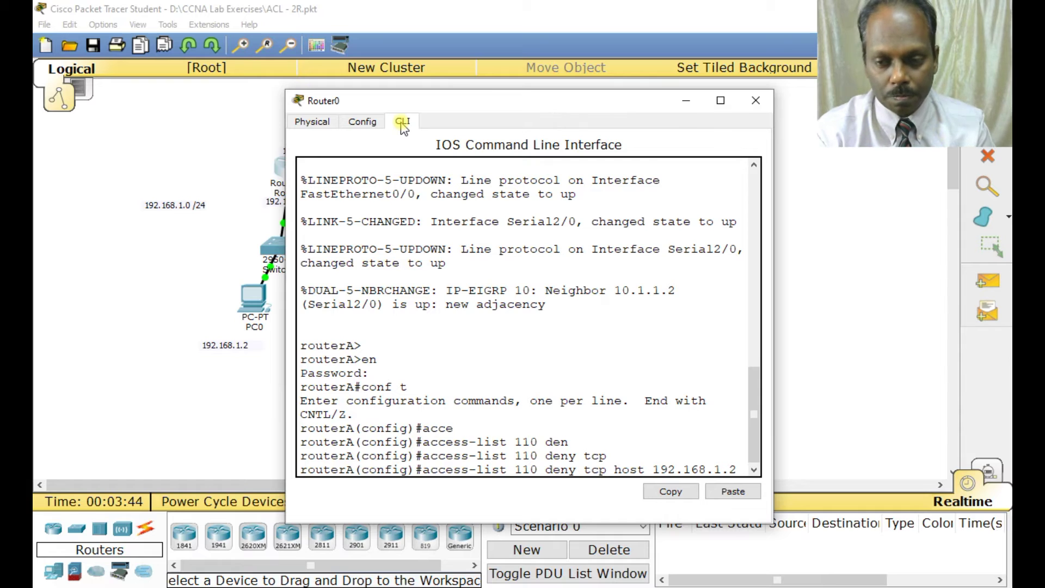
type("host")
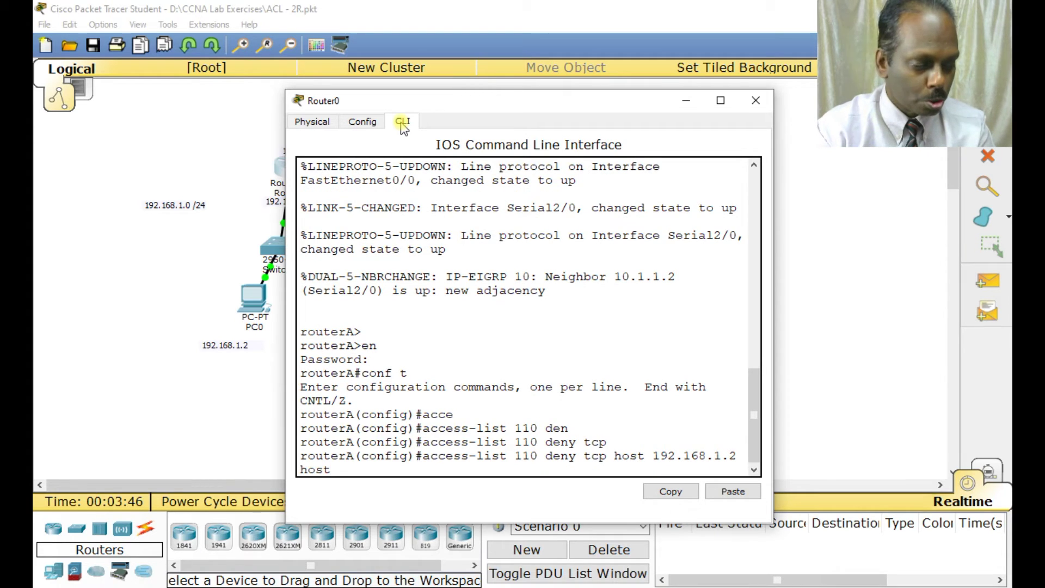
type(" 10.1.1")
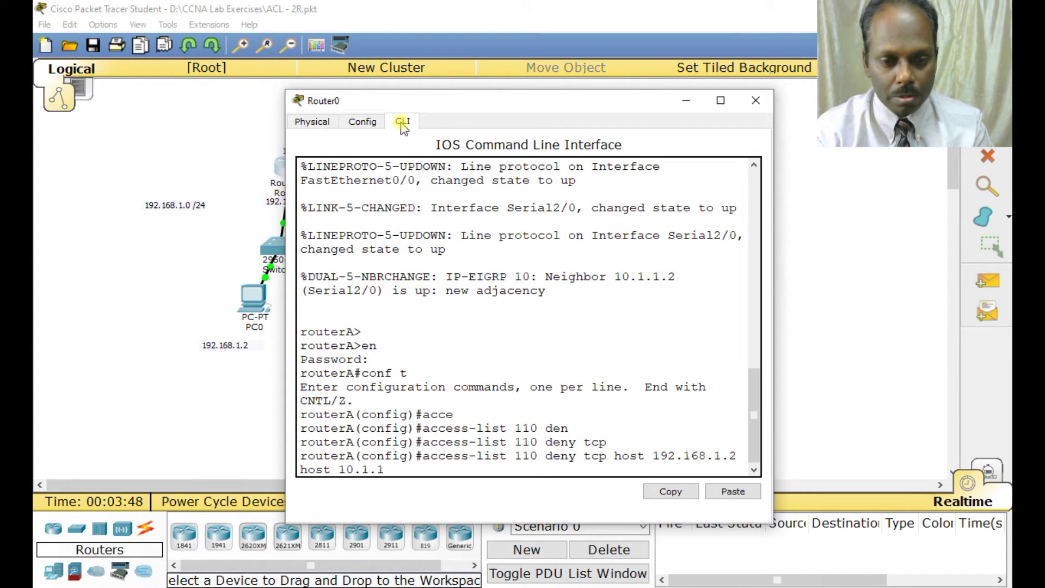
type(".2")
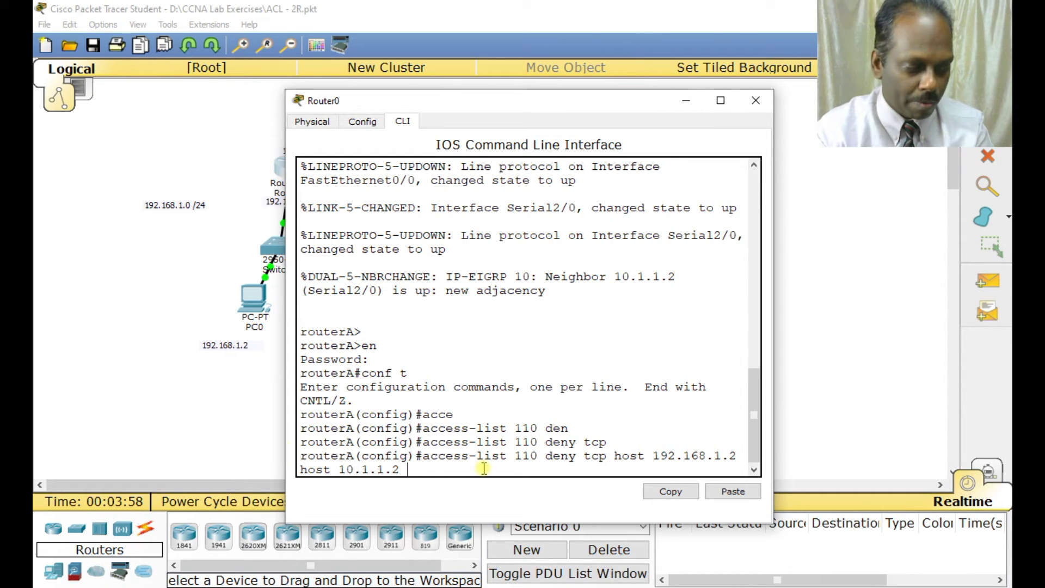
type("q tel")
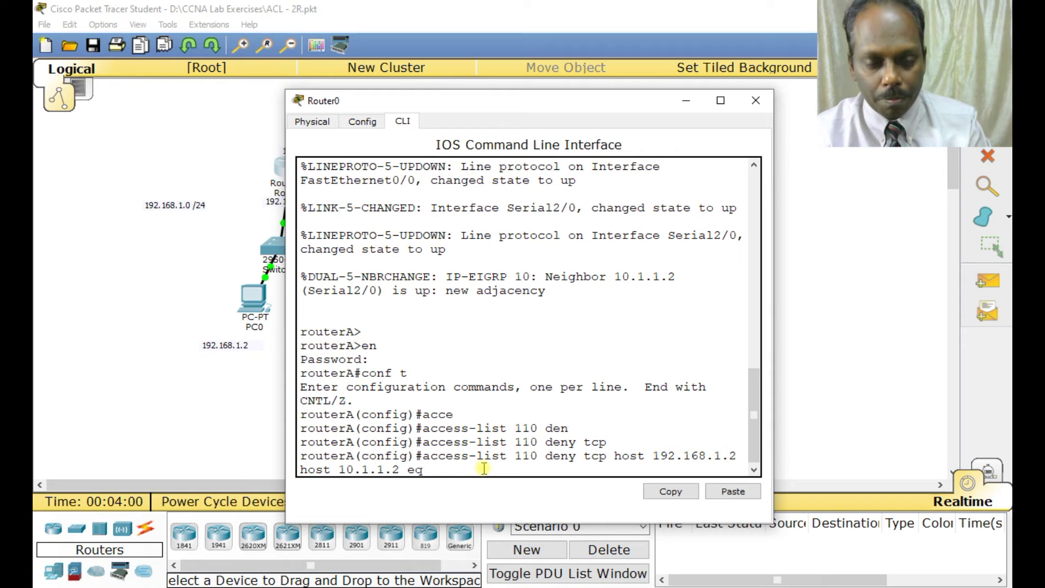
key("Tab")
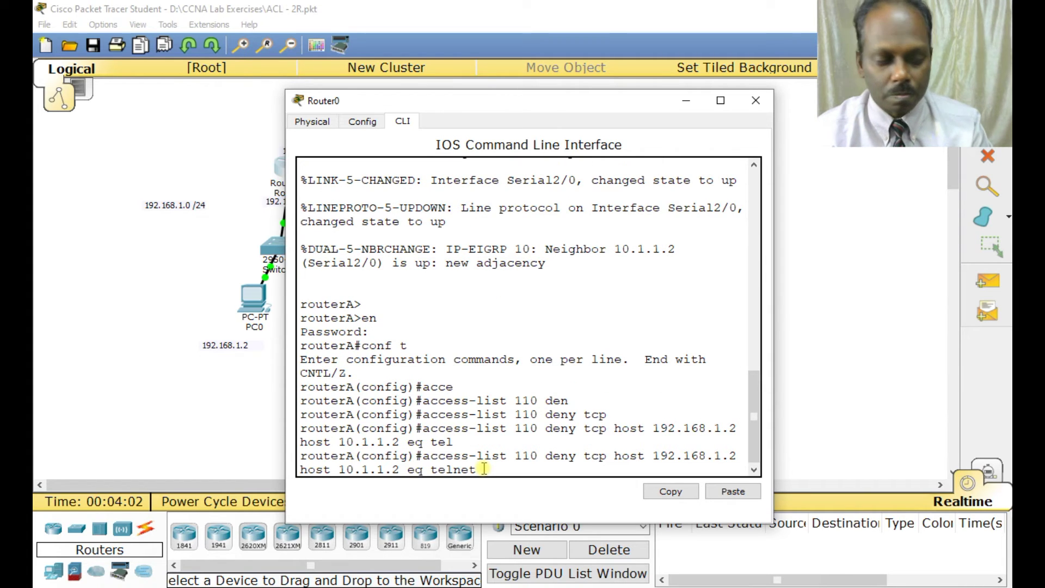
key("Return")
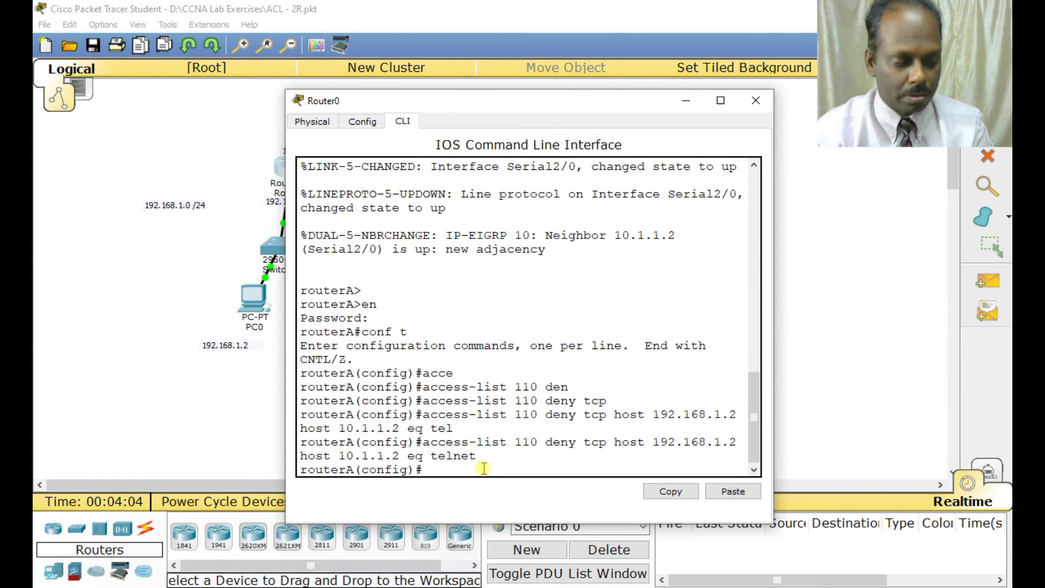
- Add a rule to access list 110 on Router0 that permits ip any any
type("access-list 110 p")
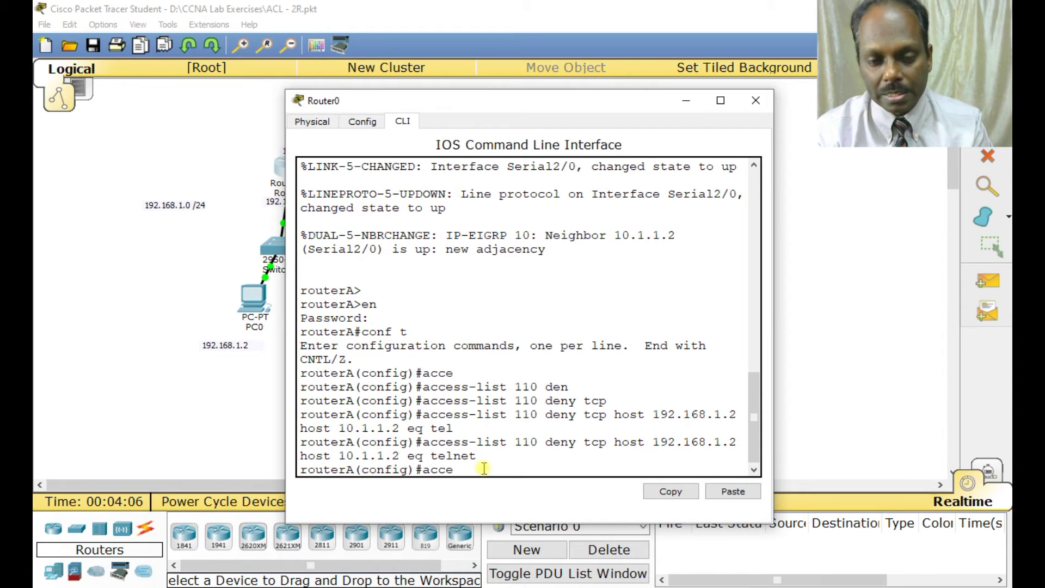
key("Tab")
type("110 per")
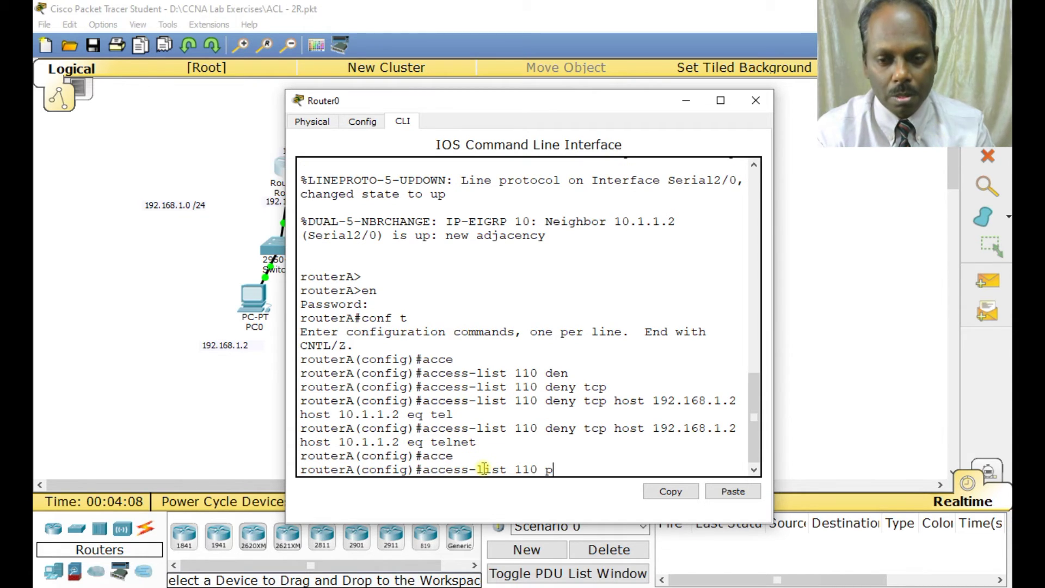
key("Tab")
type("a")
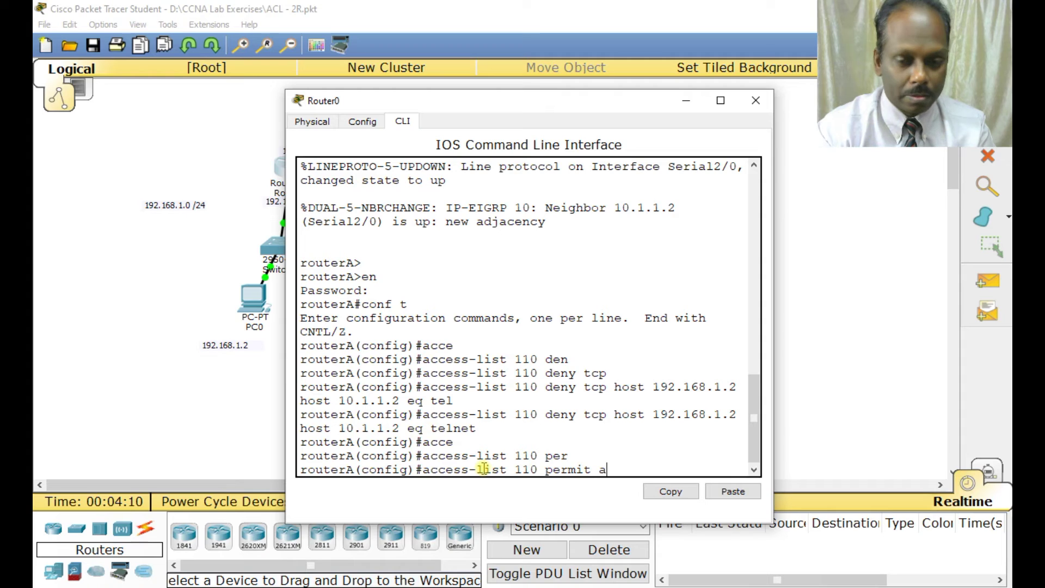
key("BackSpace")
type("ip ")
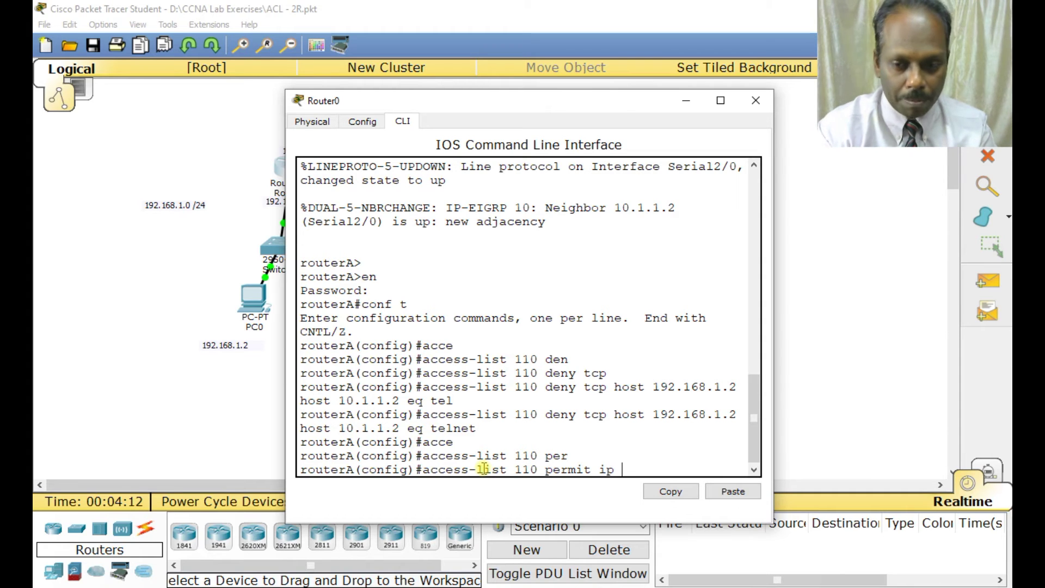
type("an")
key("Tab")
type("any")
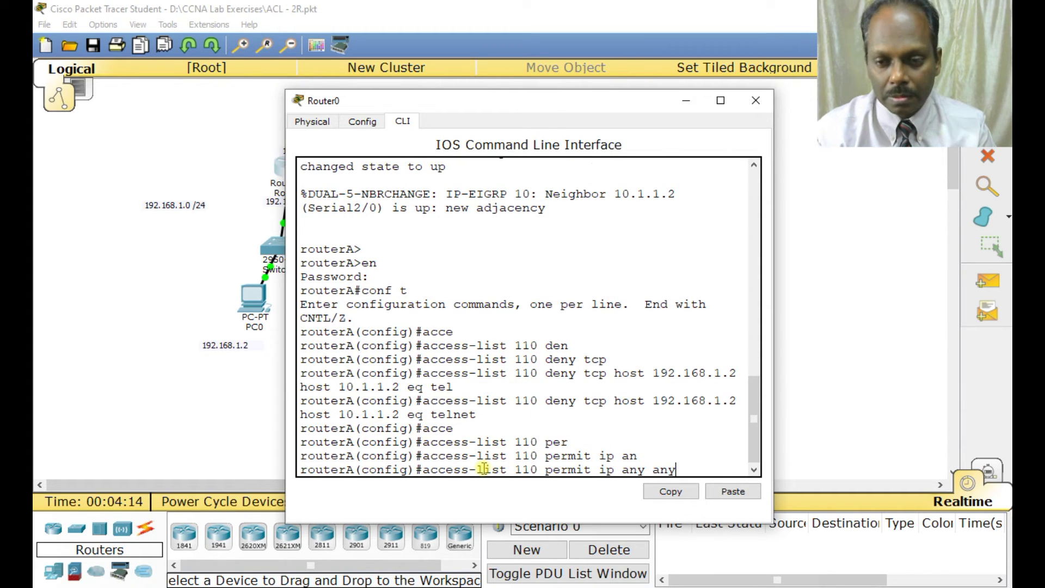
key("Return")
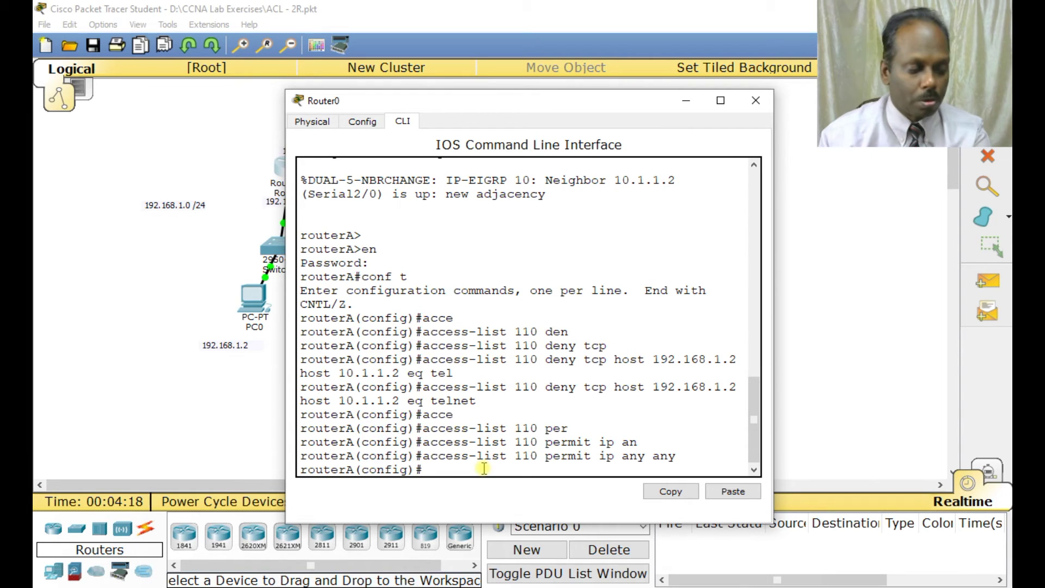
- Apply access list 110 to Router0's interface fa0/0 in the inbound direction with ip access-group
type("interface")
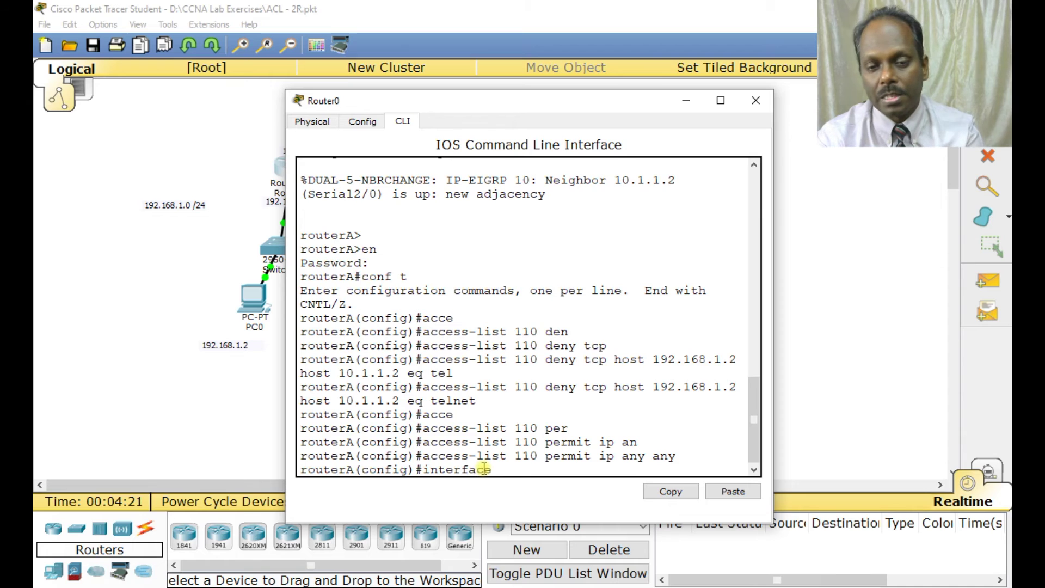
key("Tab")
type("fa0/0")
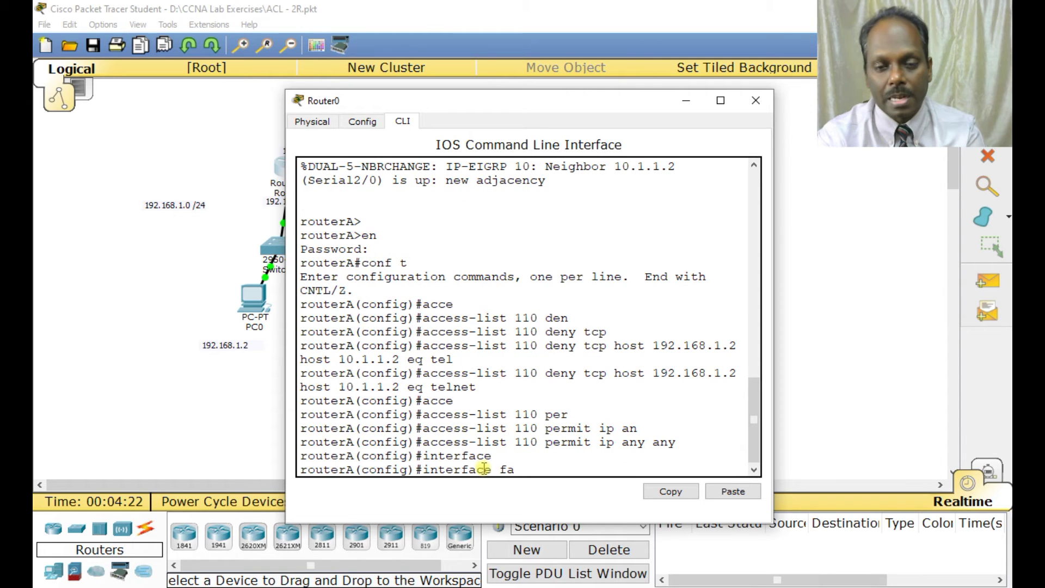
key("Return")
type("ip acce")
key("Tab")
type("110 ")
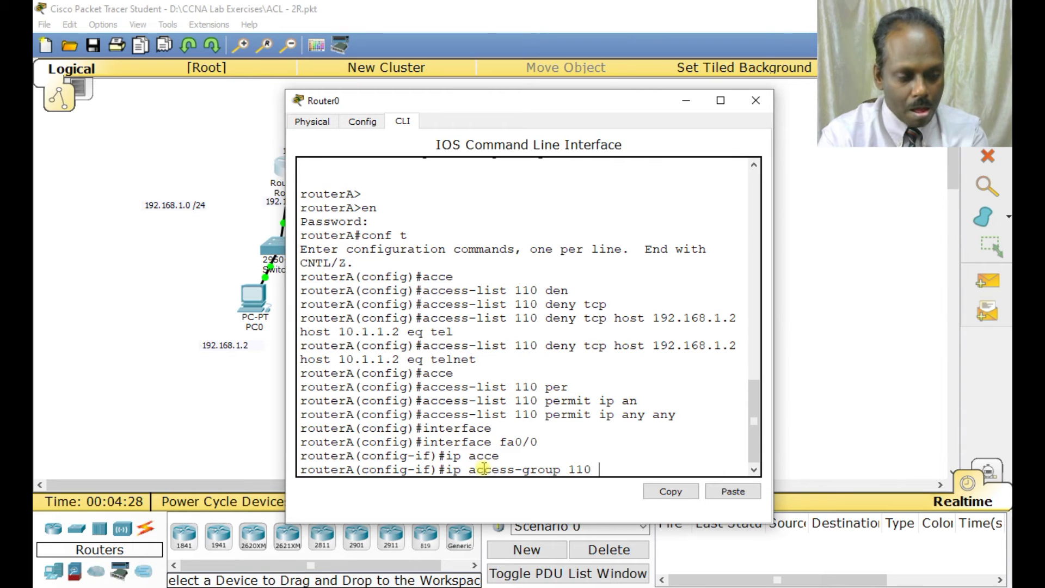
type("in")
key("Return")
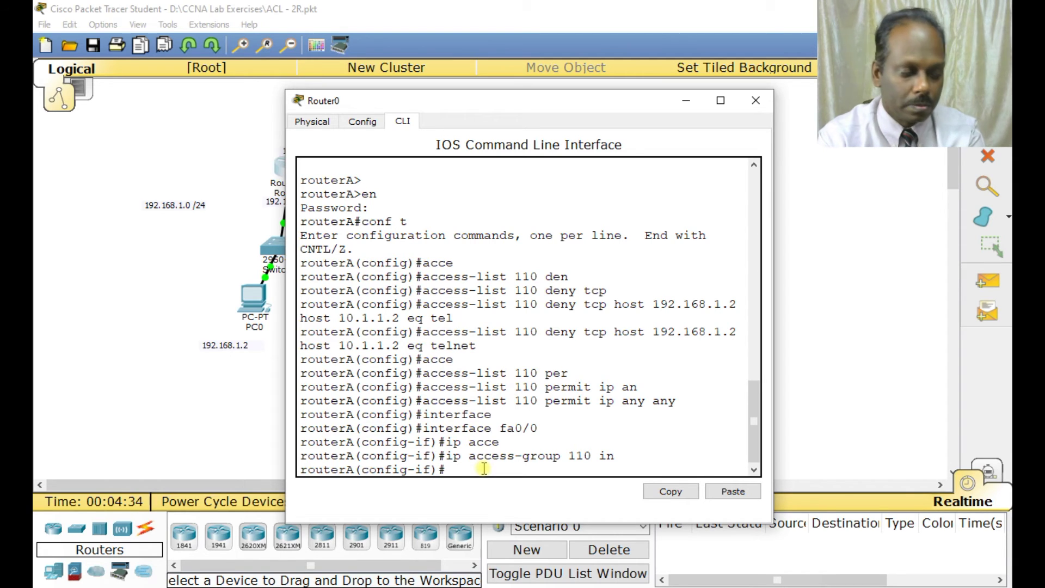
- Leave configuration mode on Router0 and save the configuration with wr
type("e")
type("nd")
key("Return")
type("wr")
key("Return")
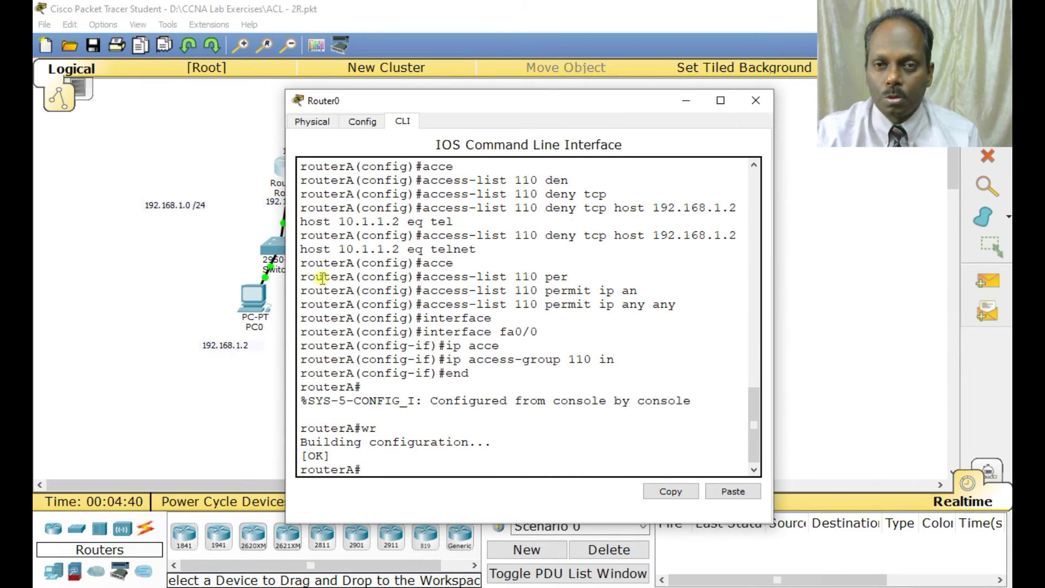
- Move Router0's window aside, reopen PC0's command prompt and get back from the old Telnet session to the PC prompt
left_click_drag(531, 109, 726, 115)
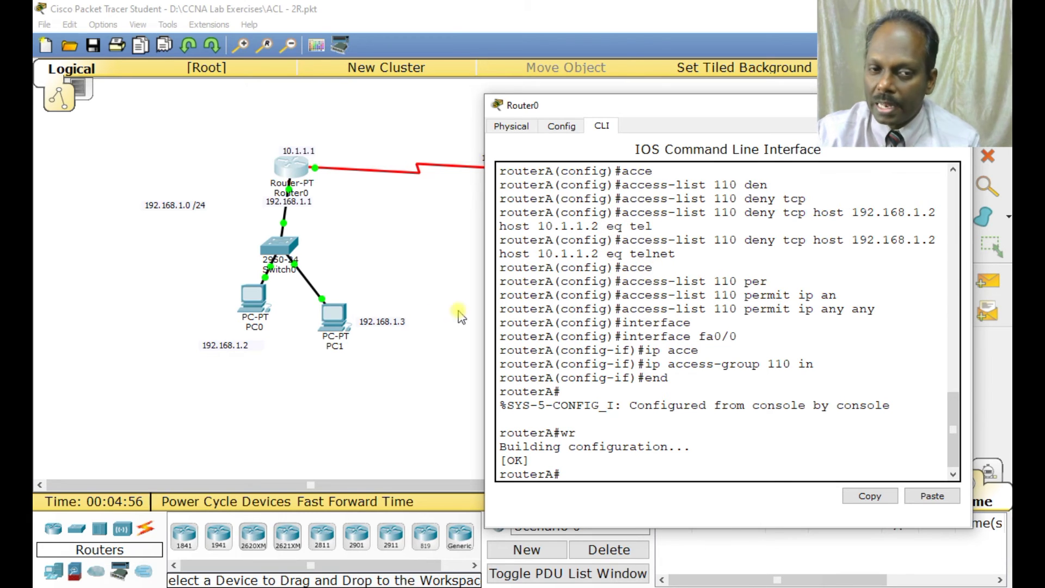
left_click(255, 304)
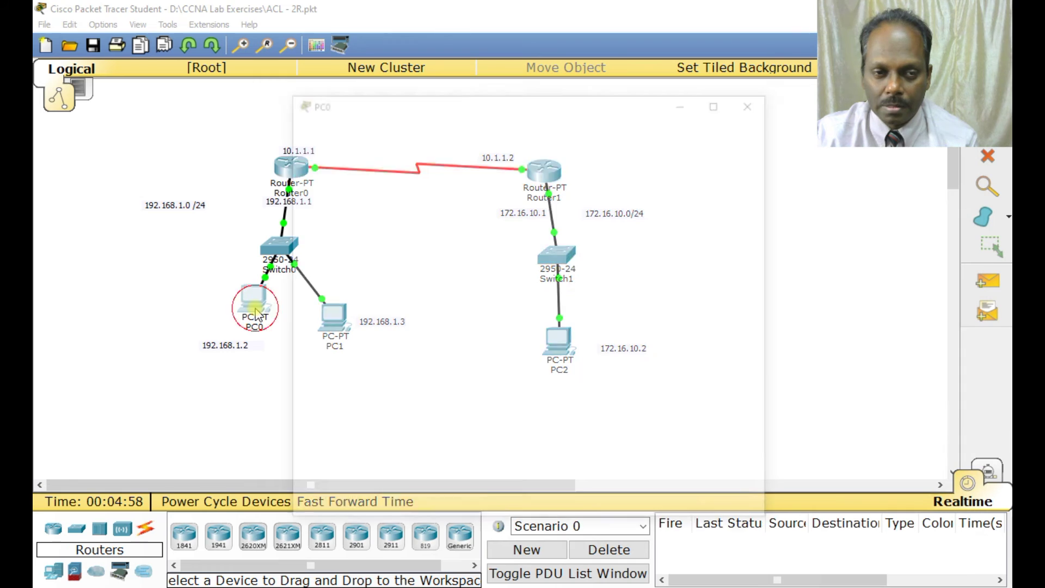
left_click(623, 167)
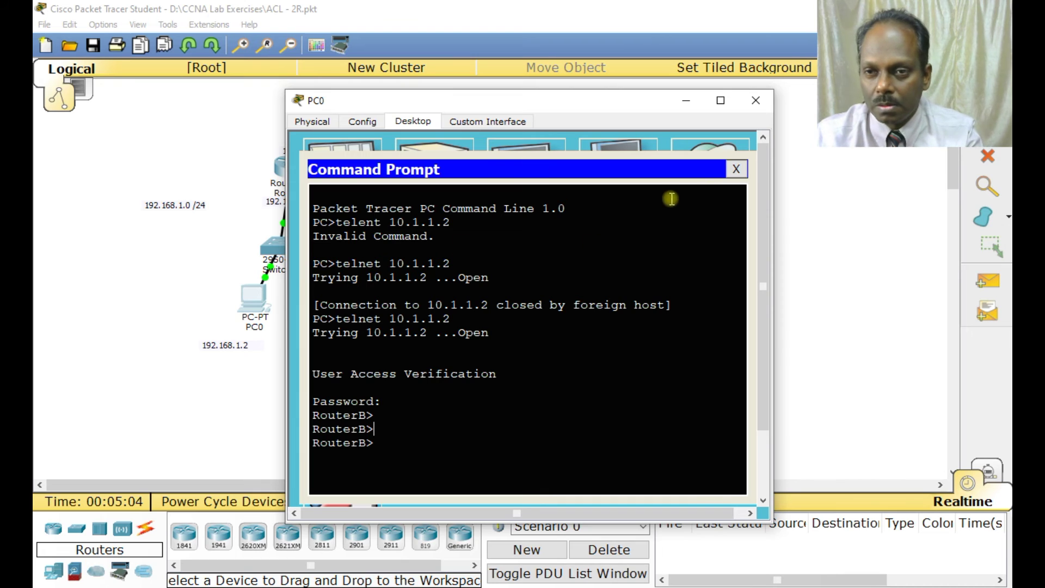
left_click(736, 169)
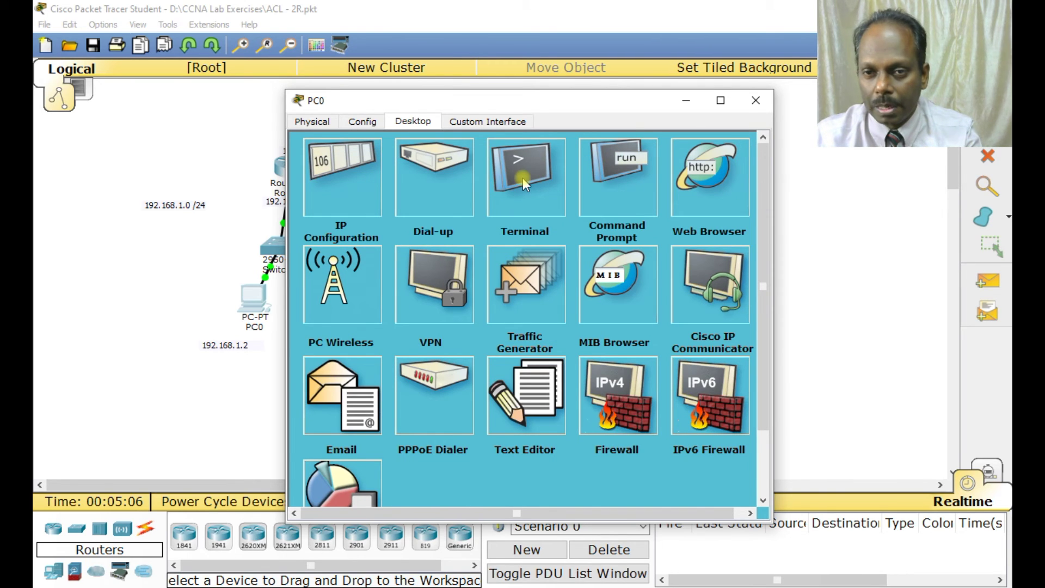
left_click(612, 172)
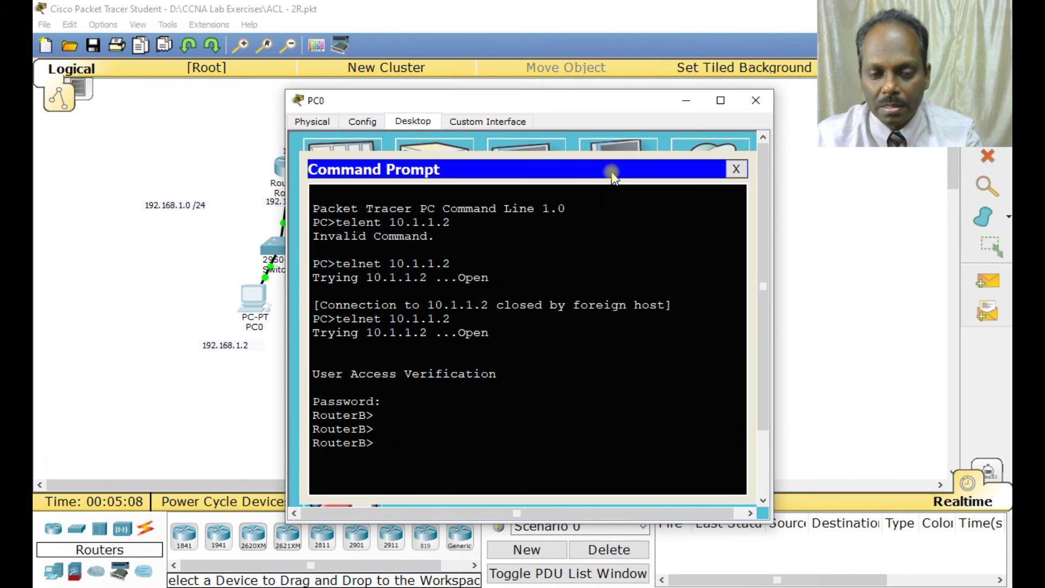
left_click(474, 417)
key("Return")
key("Return")
key("Return")
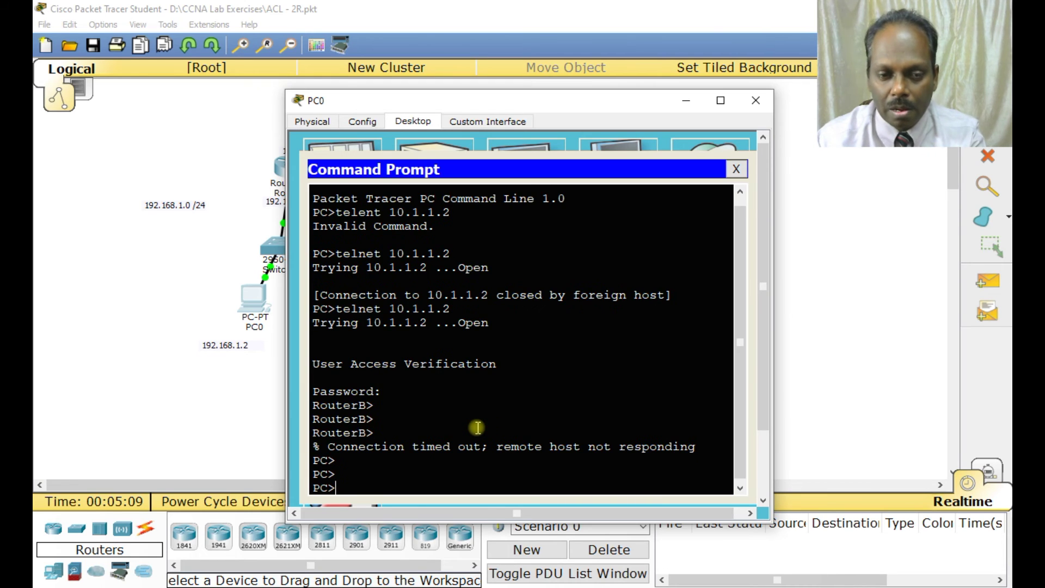
key("Return")
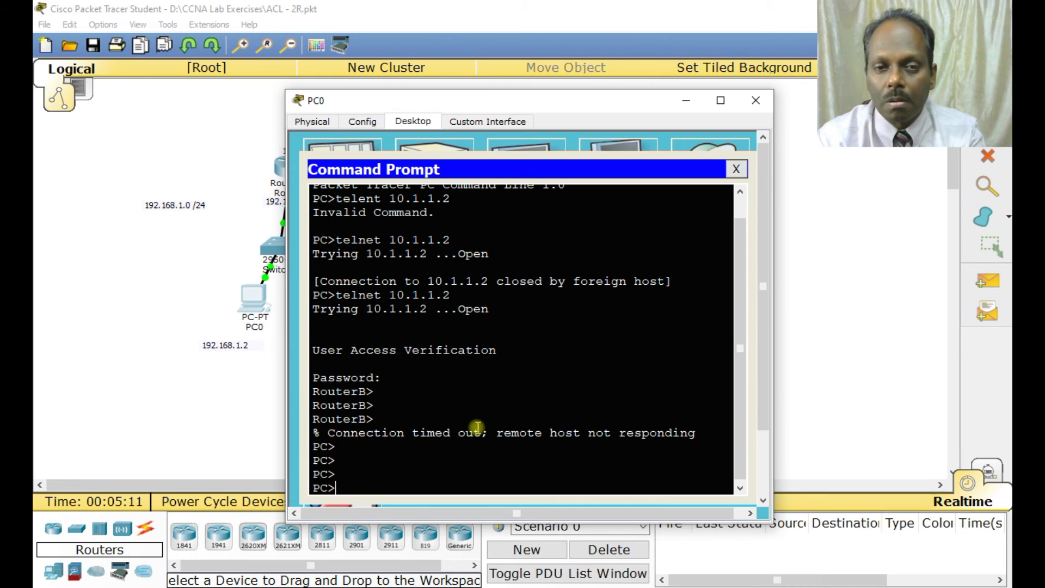
- Test Telnet from PC0 to 10.1.1.2 again and close PC0's window
key("Up")
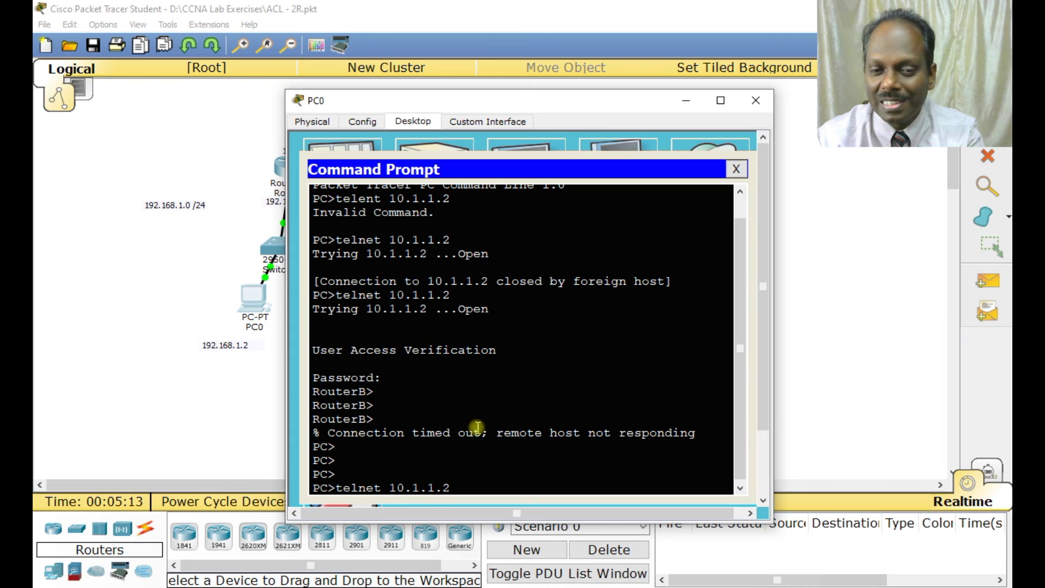
key("Return")
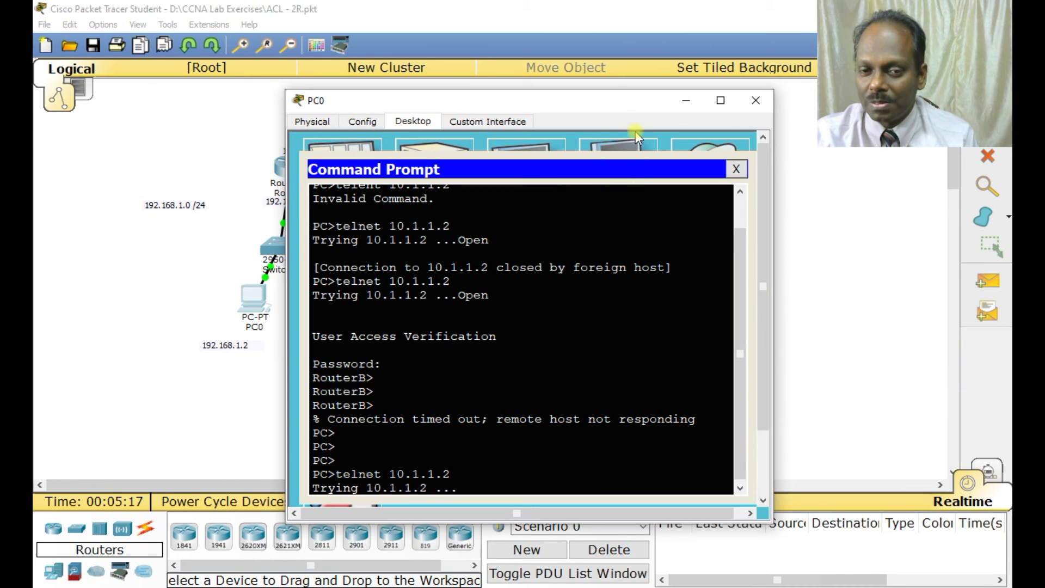
left_click(757, 103)
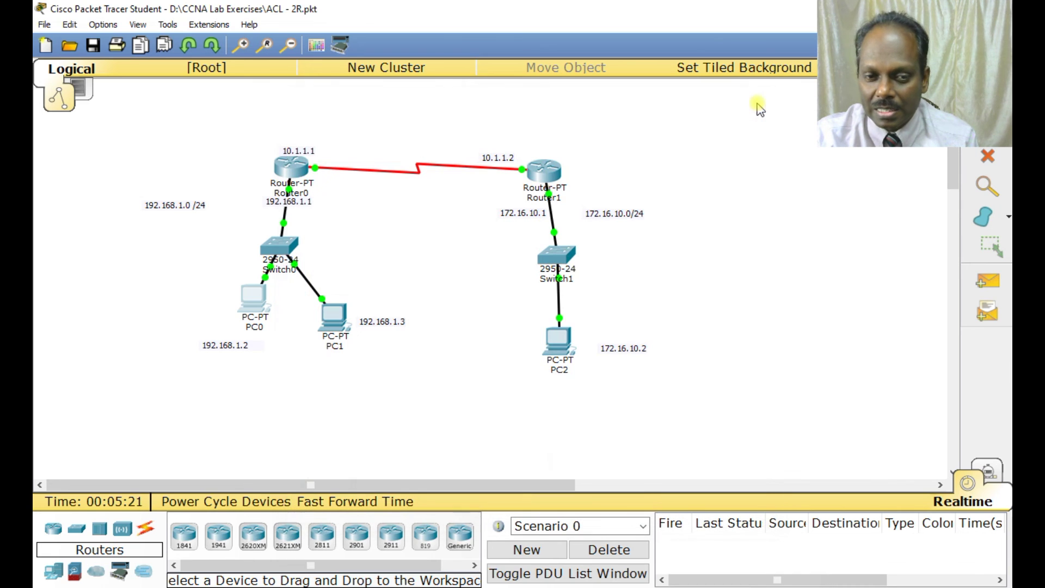
- Open PC1's command prompt and start a Telnet session to 10.1.1.2 to test access from the other host
left_click(338, 323)
left_click(421, 122)
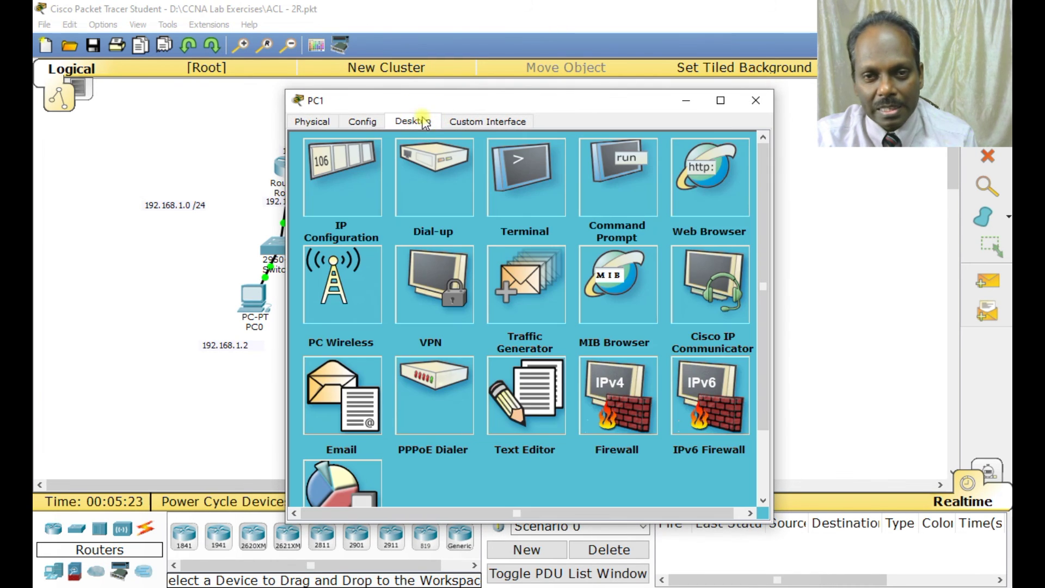
left_click(621, 165)
type("telnet 192.")
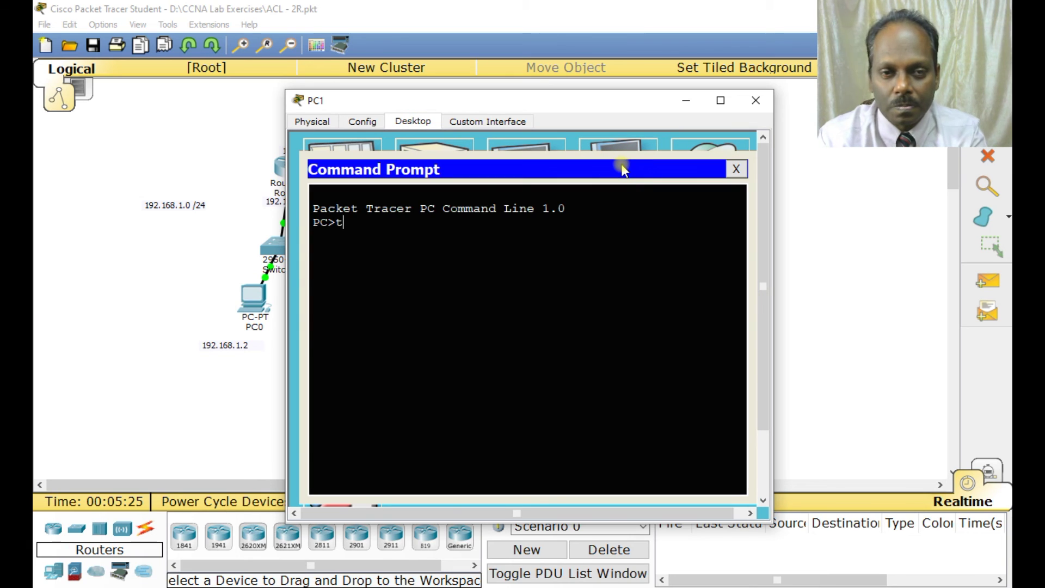
key("BackSpace")
key("BackSpace")
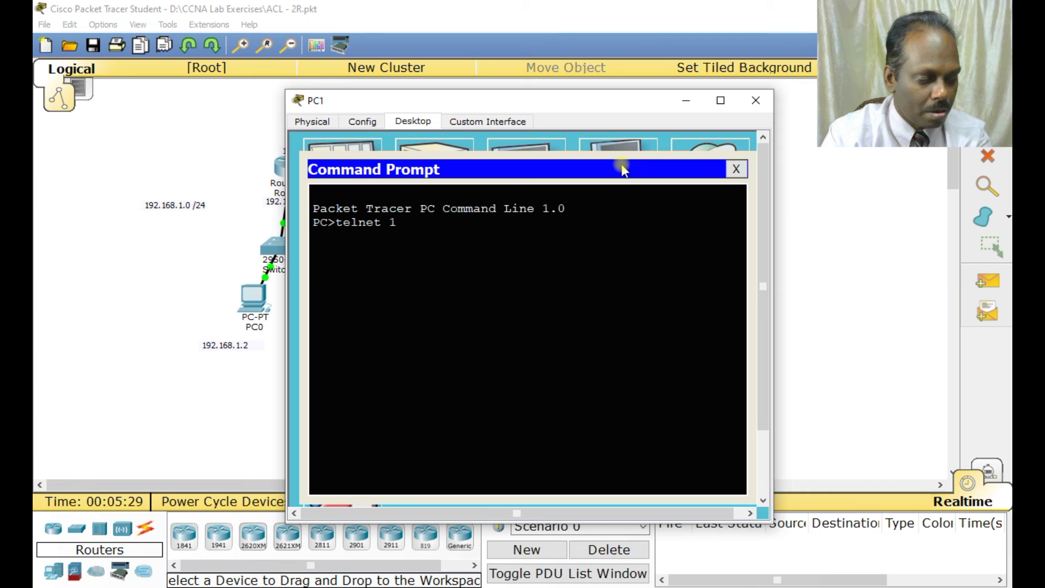
type("0.1.1.2")
key("Return")
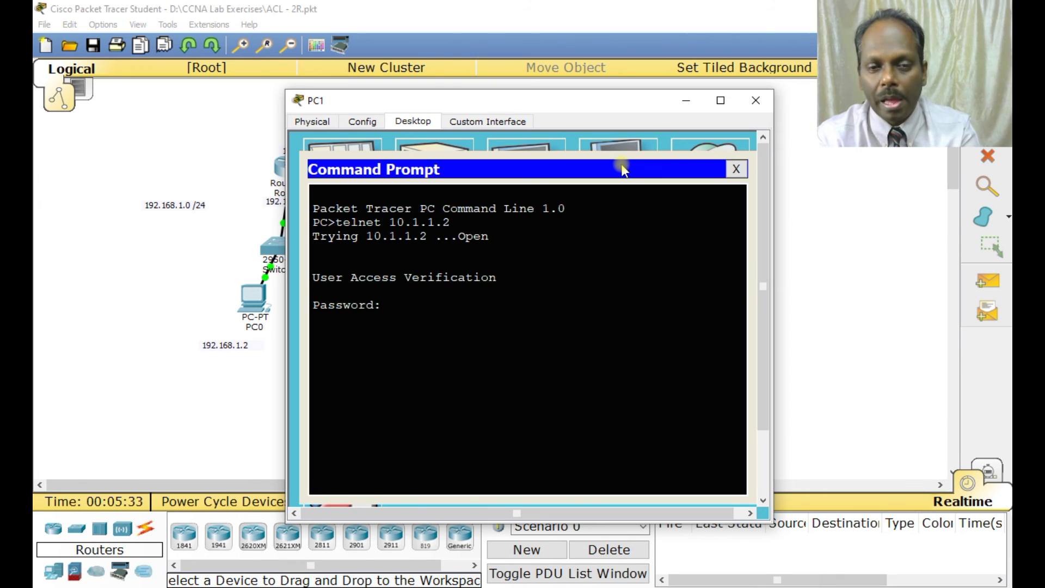
- Log in to the Telnet session with the access password, and close PC1's command prompt and window
key("Return")
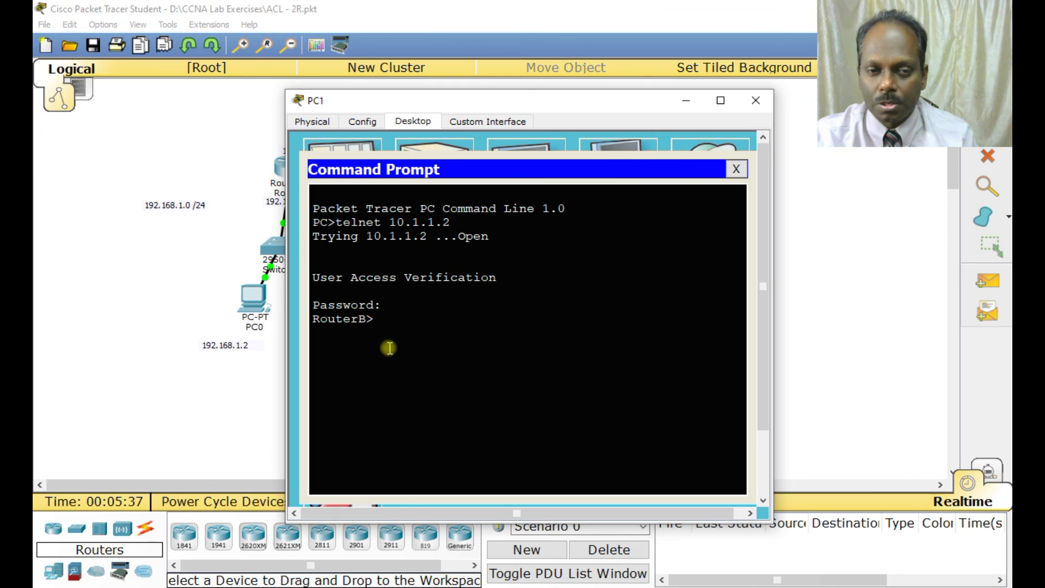
left_click(736, 169)
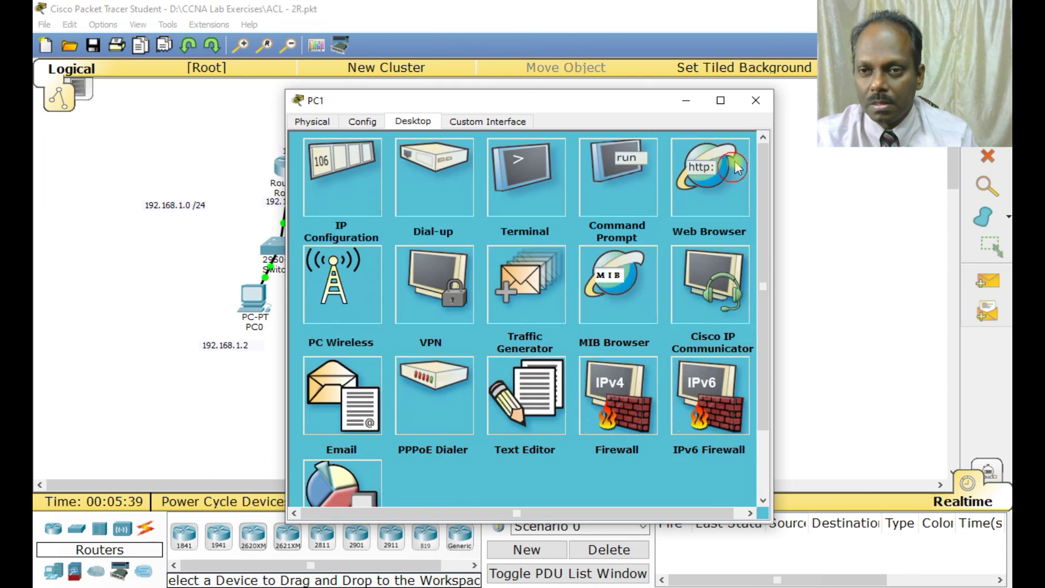
left_click(756, 100)
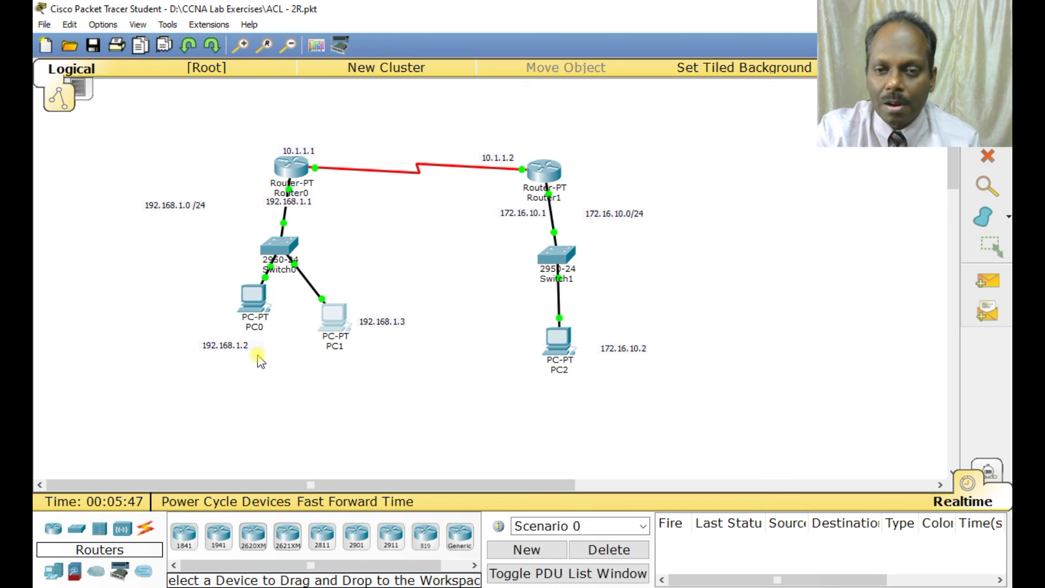
- Save the network as a new Packet Tracer file named EACL in the CCNA Lab Exercises folder
left_click(44, 24)
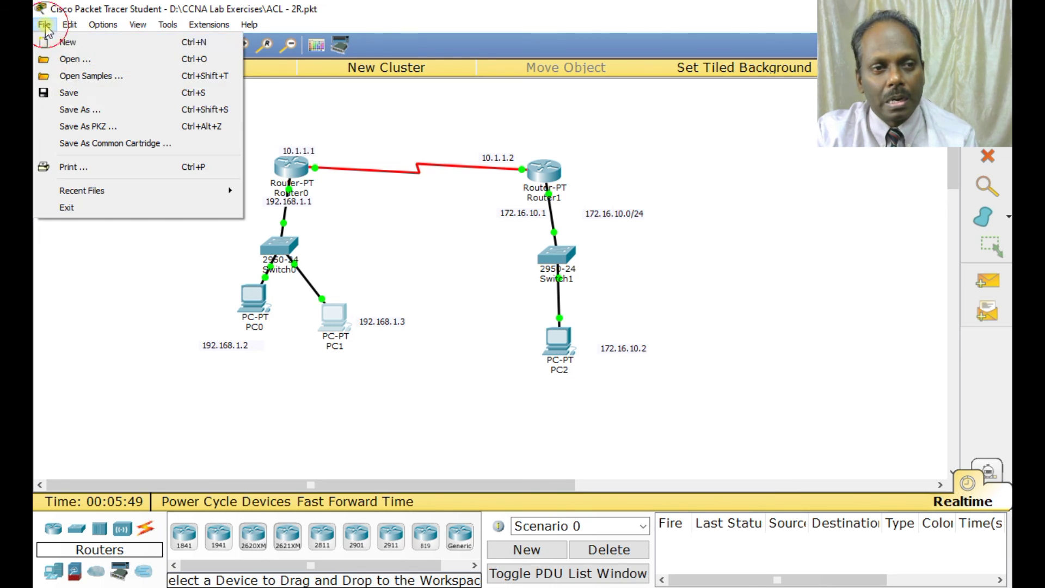
left_click(67, 109)
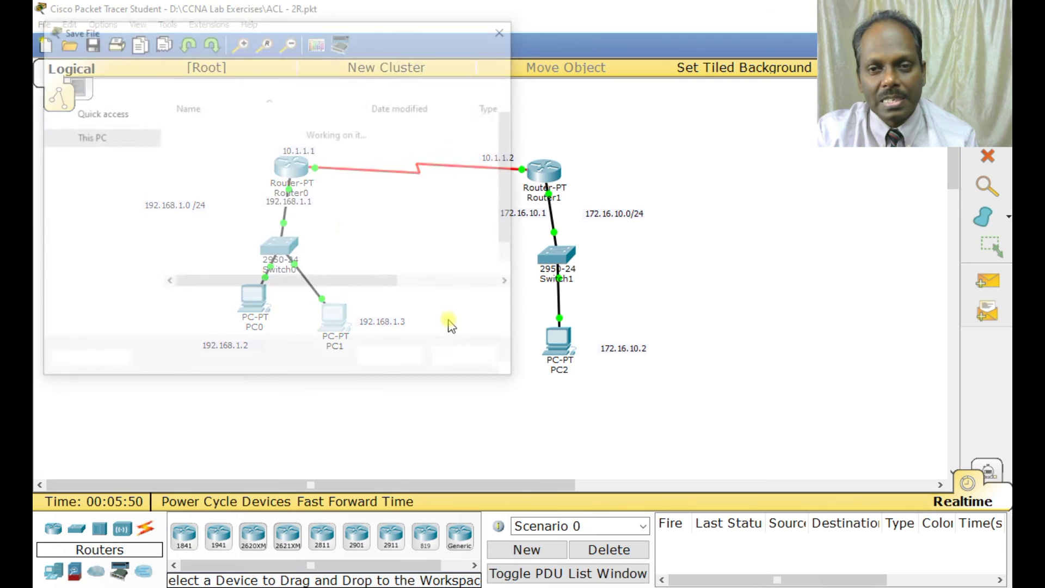
left_click(217, 307)
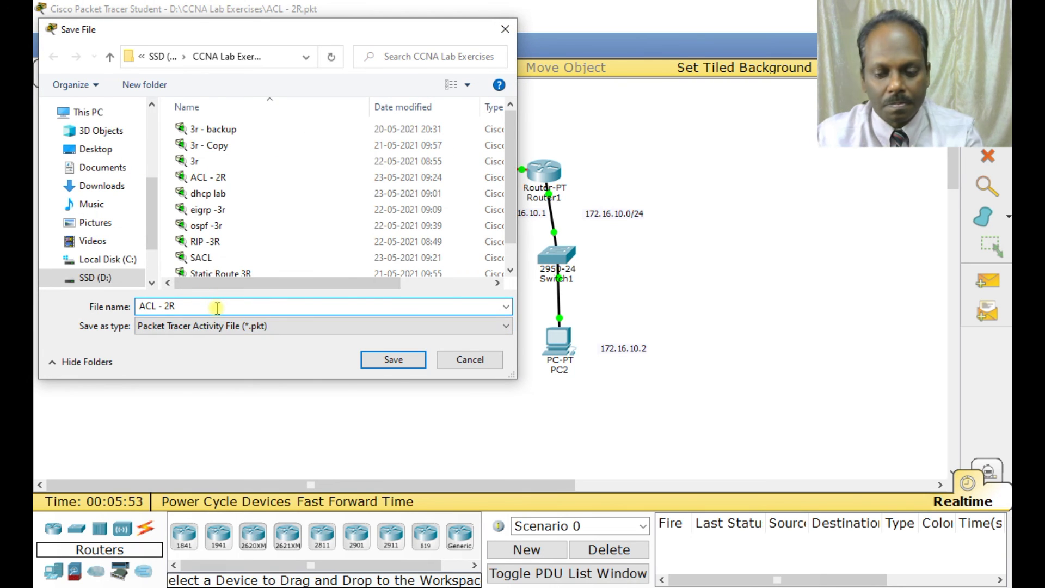
key("BackSpace")
key("BackSpace")
key("BackSpace")
key("BackSpace")
key("BackSpace")
key("BackSpace")
key("BackSpace")
key("BackSpace")
type("EACL")
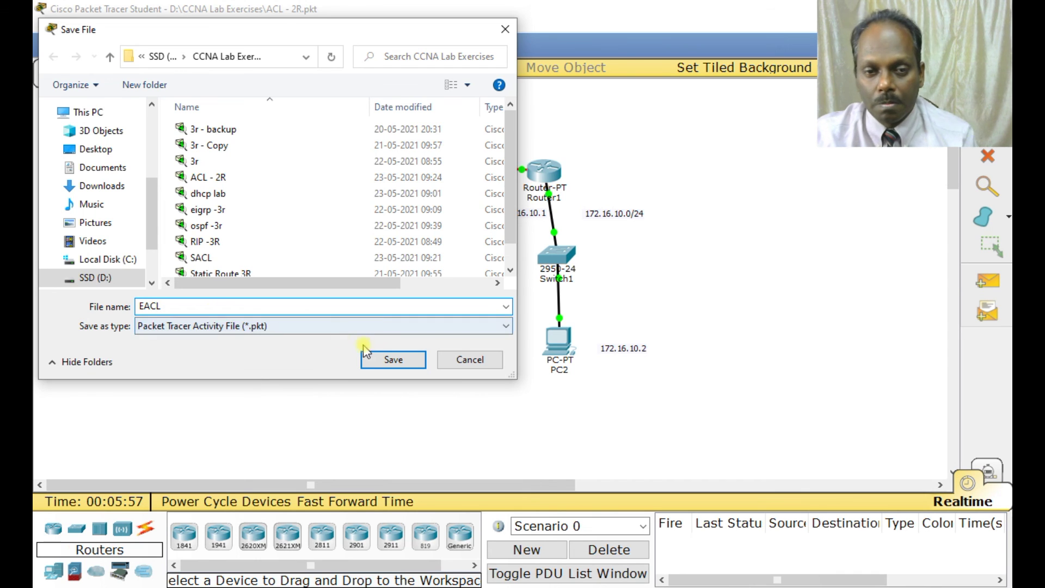
left_click(374, 360)
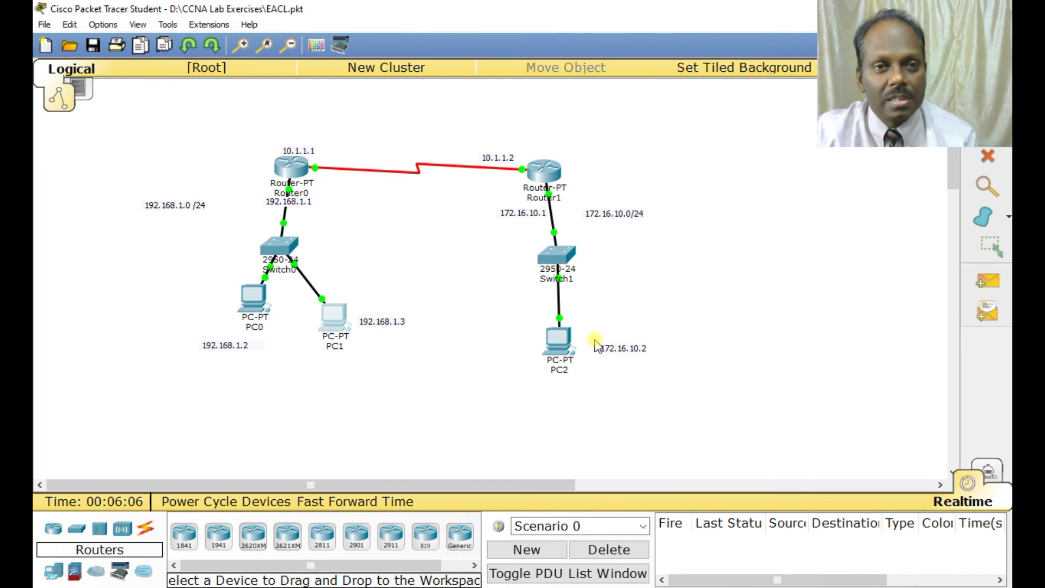